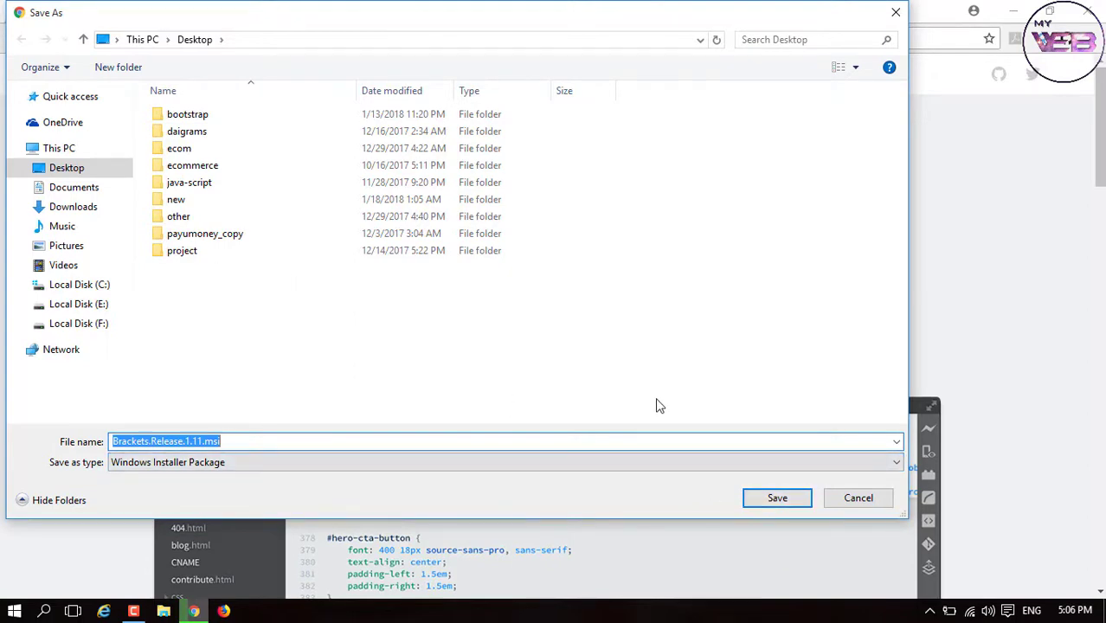
- Start downloading Brackets.Release.1.11.msi to the Desktop, check it in the downloads list and cancel the download
left_click(765, 497)
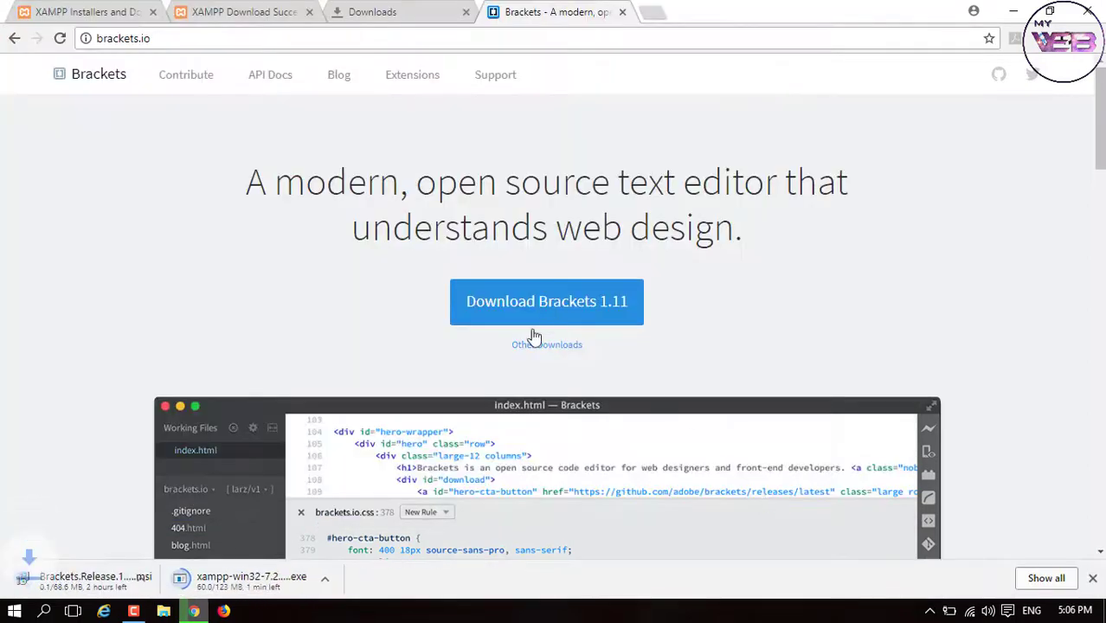
left_click(388, 13)
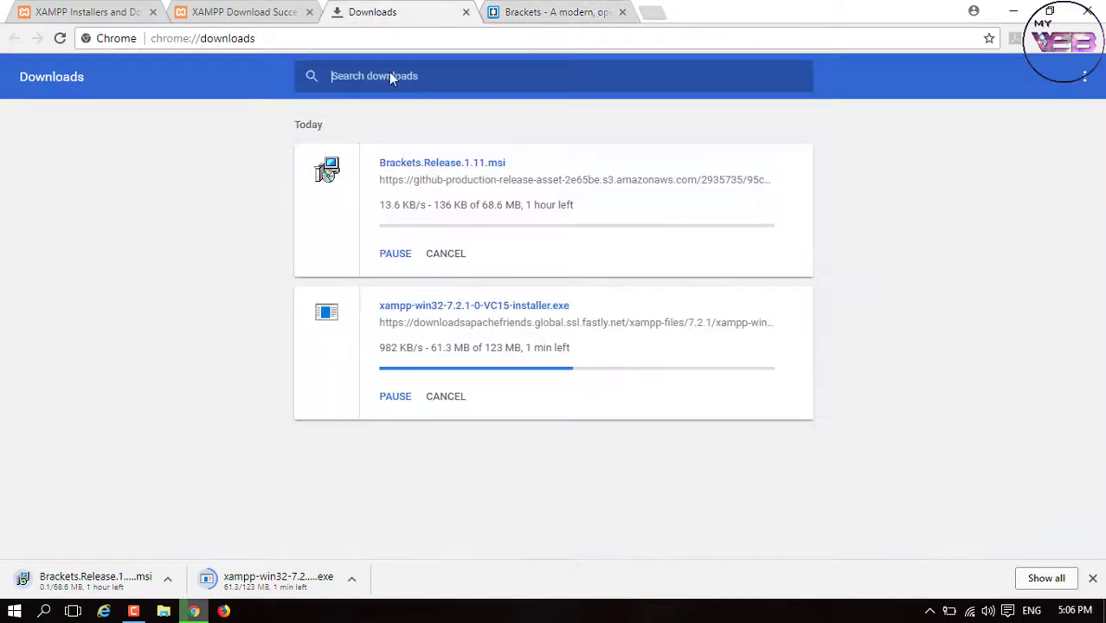
left_click(398, 253)
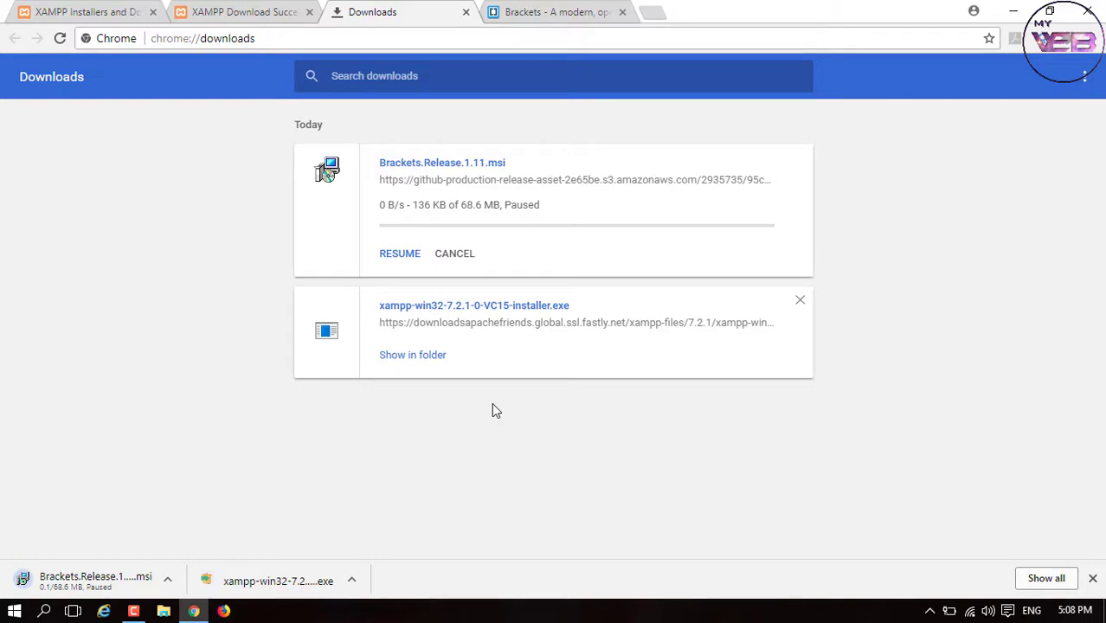
left_click(400, 255)
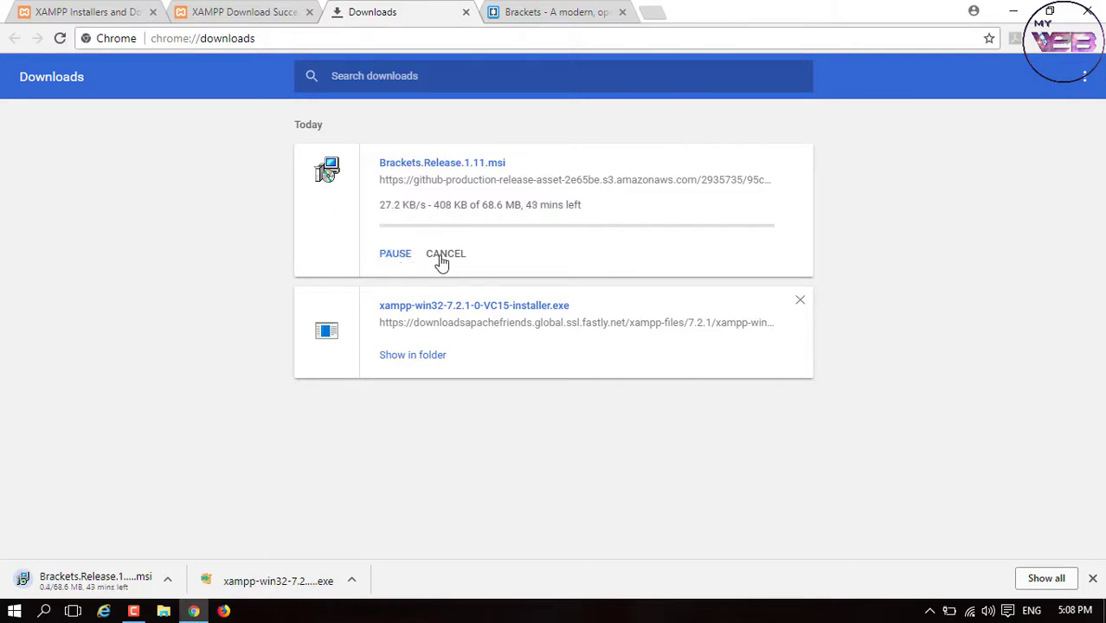
left_click(442, 258)
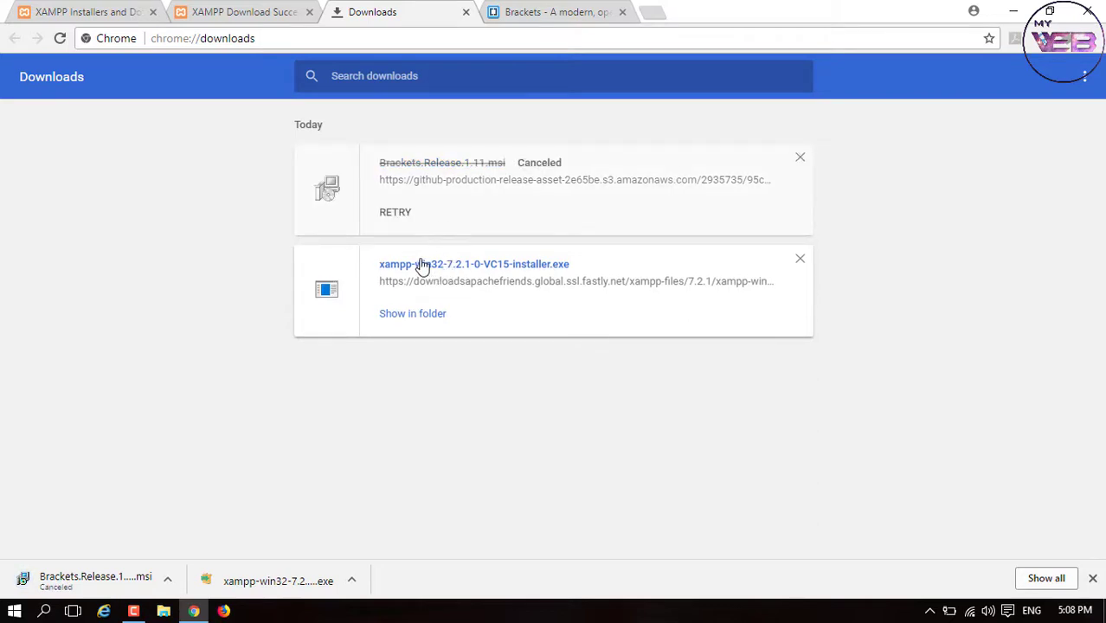
- Run the XAMPP installer from the desktop and proceed with all components selected to the installation folder choice
left_click(1014, 11)
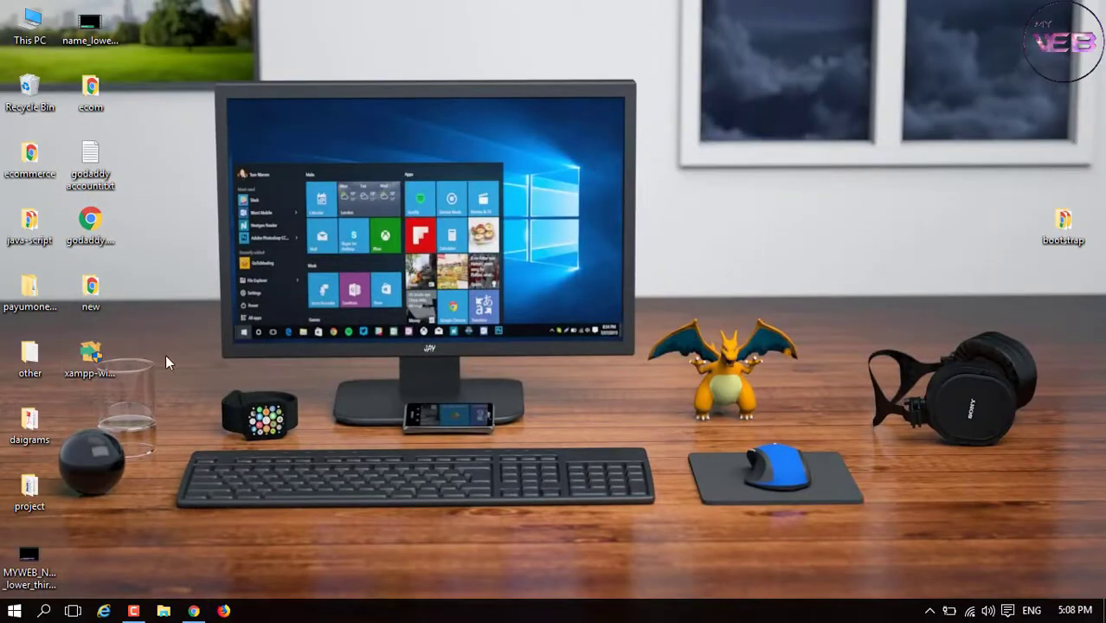
left_click(97, 362)
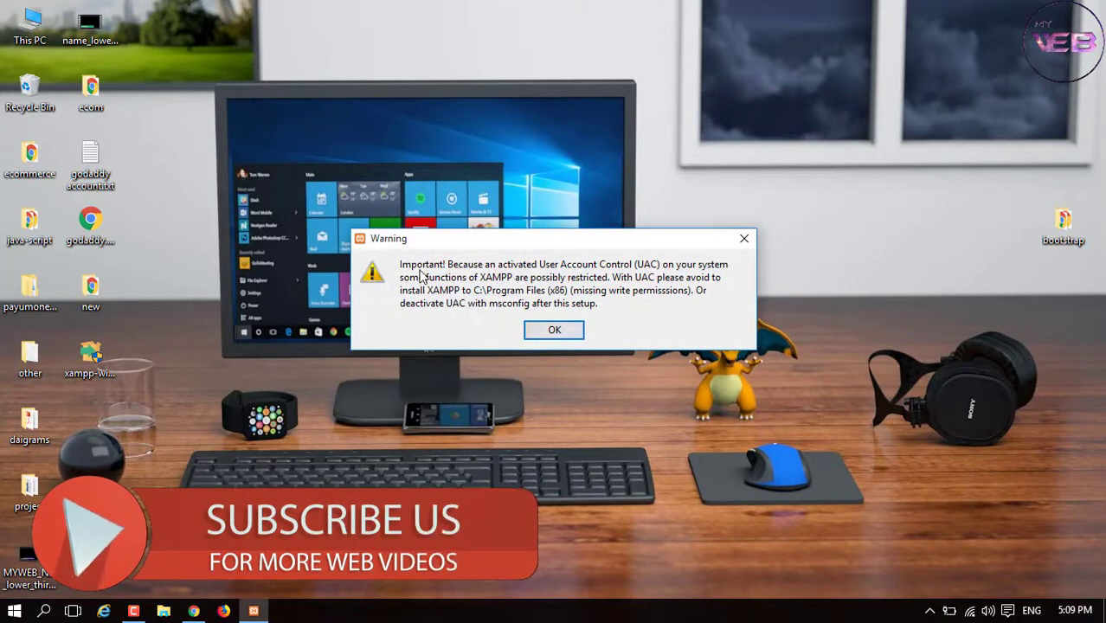
left_click(553, 331)
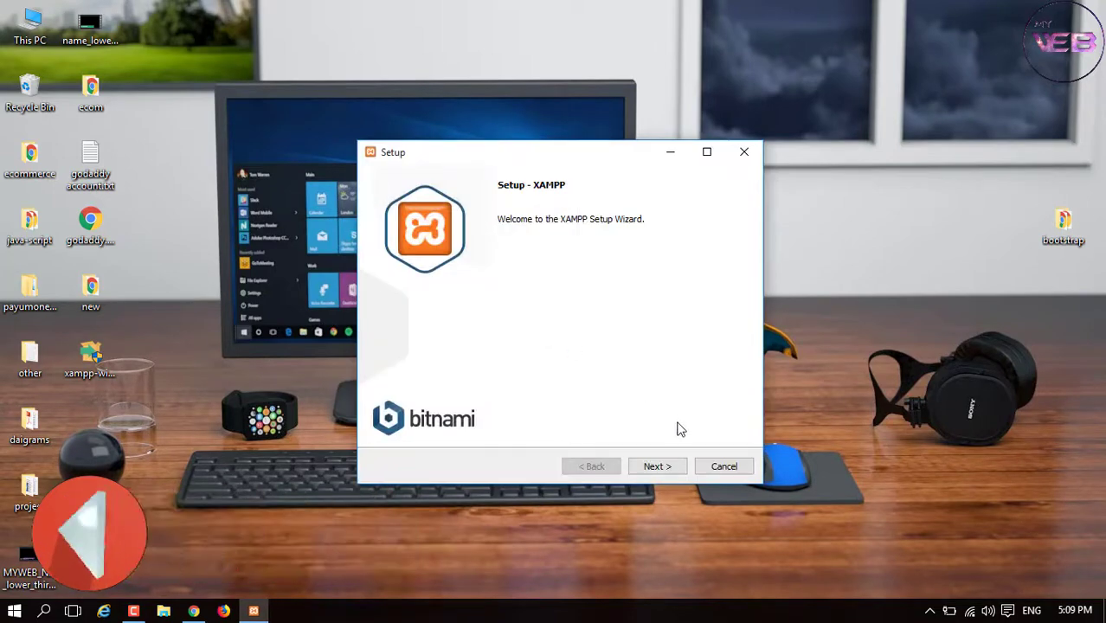
left_click(659, 466)
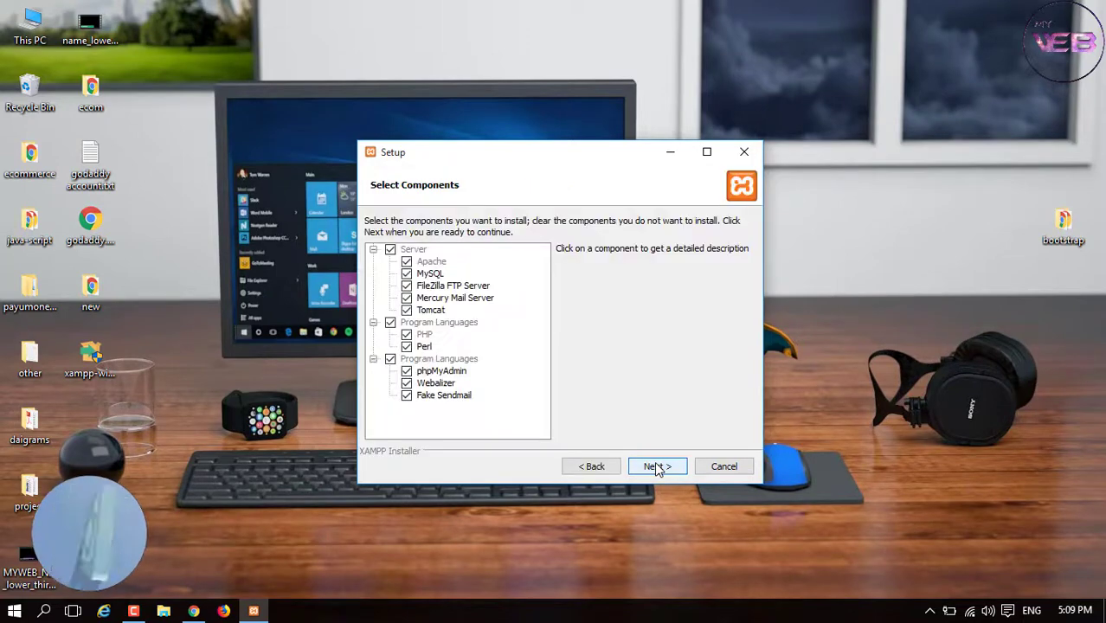
left_click(658, 466)
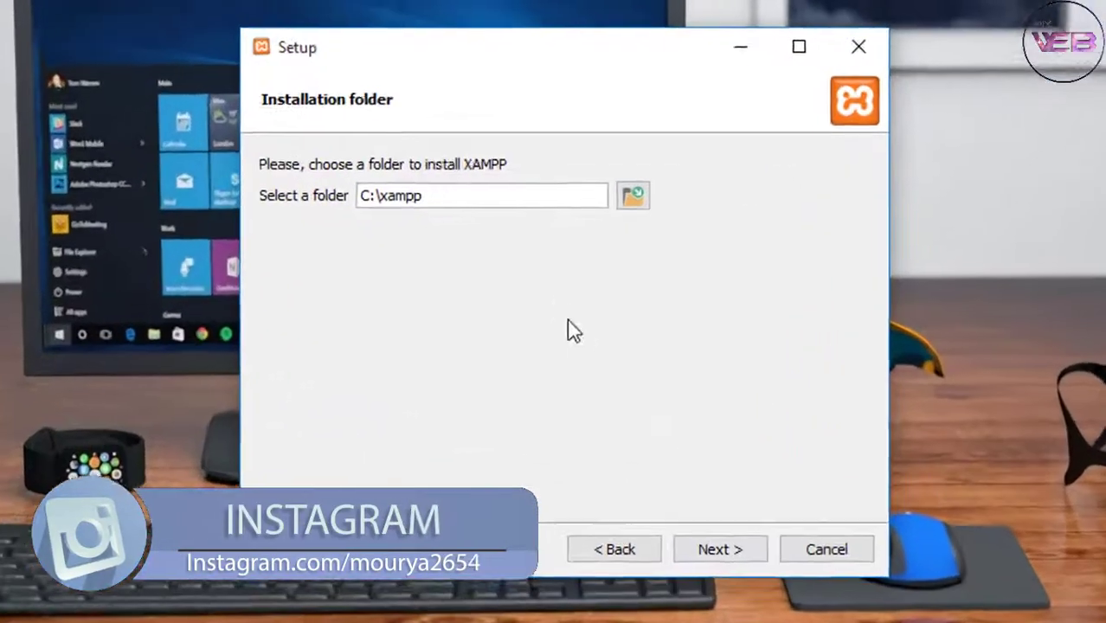
- Examine the contents of Local Disk (C:), the drive of the proposed XAMPP installation folder, in File Explorer
left_click(498, 205)
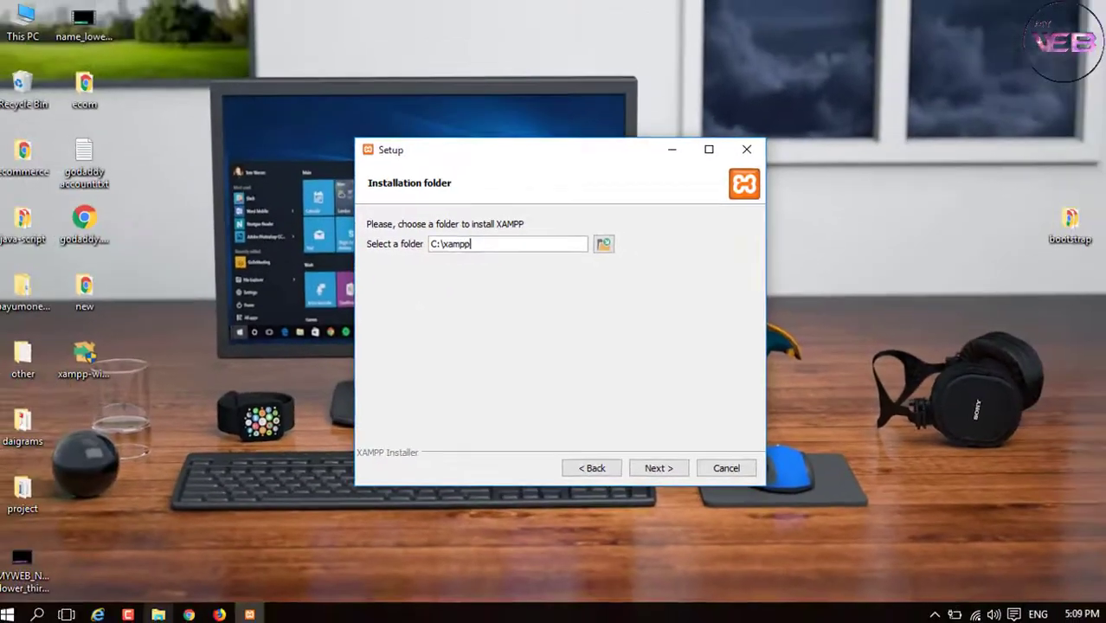
key("super+e")
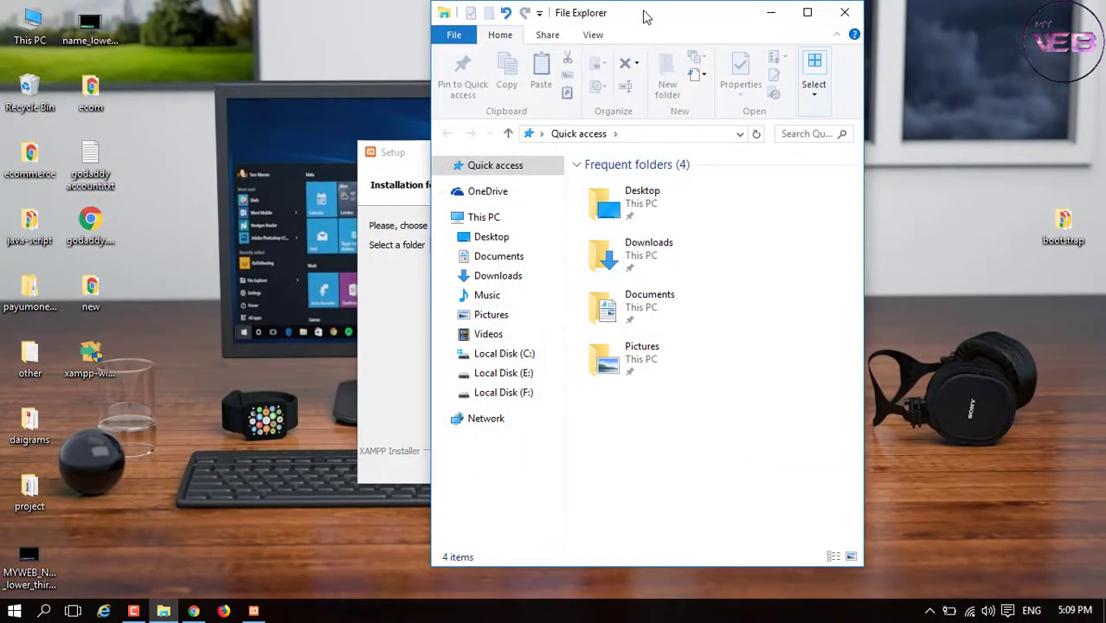
left_click(508, 356)
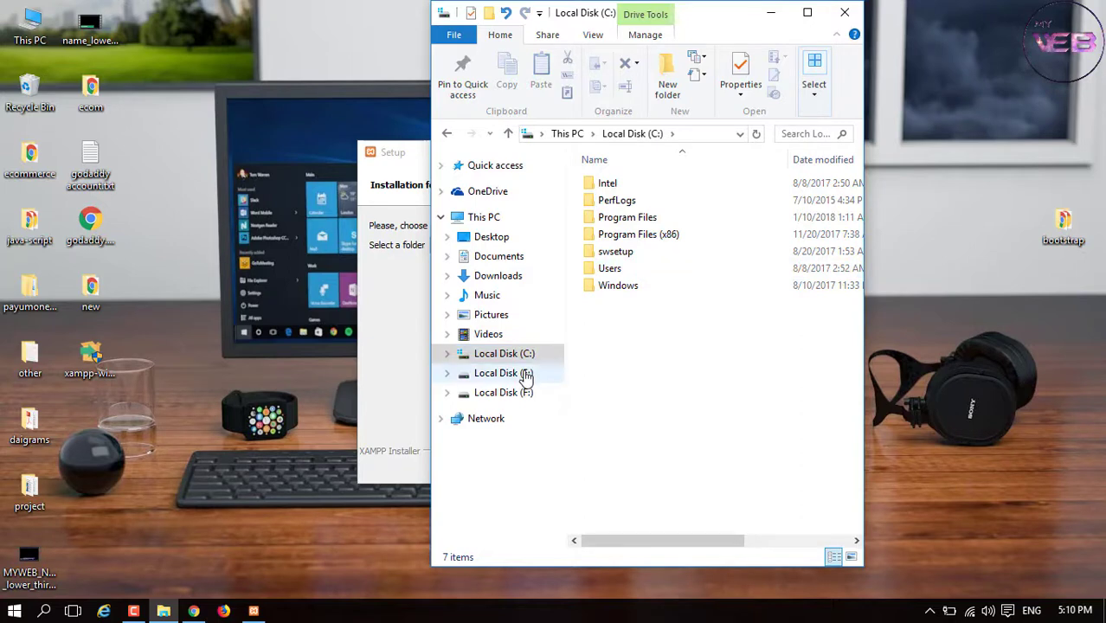
- Look at the folder choices for the XAMPP installation, leave the path as proposed and abort the setup
left_click(397, 284)
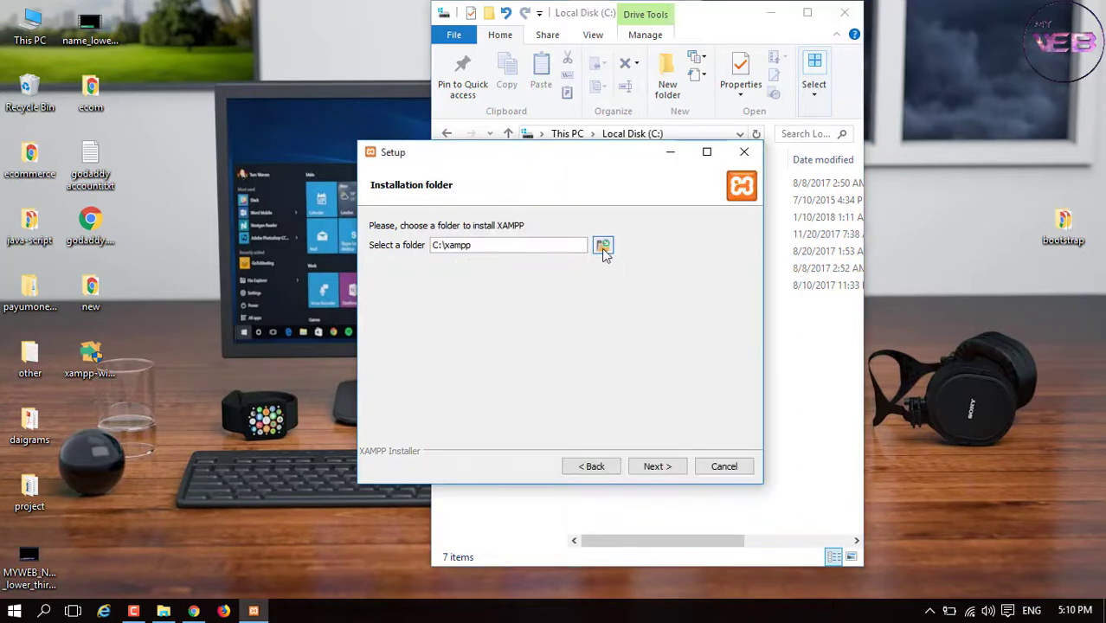
left_click(603, 247)
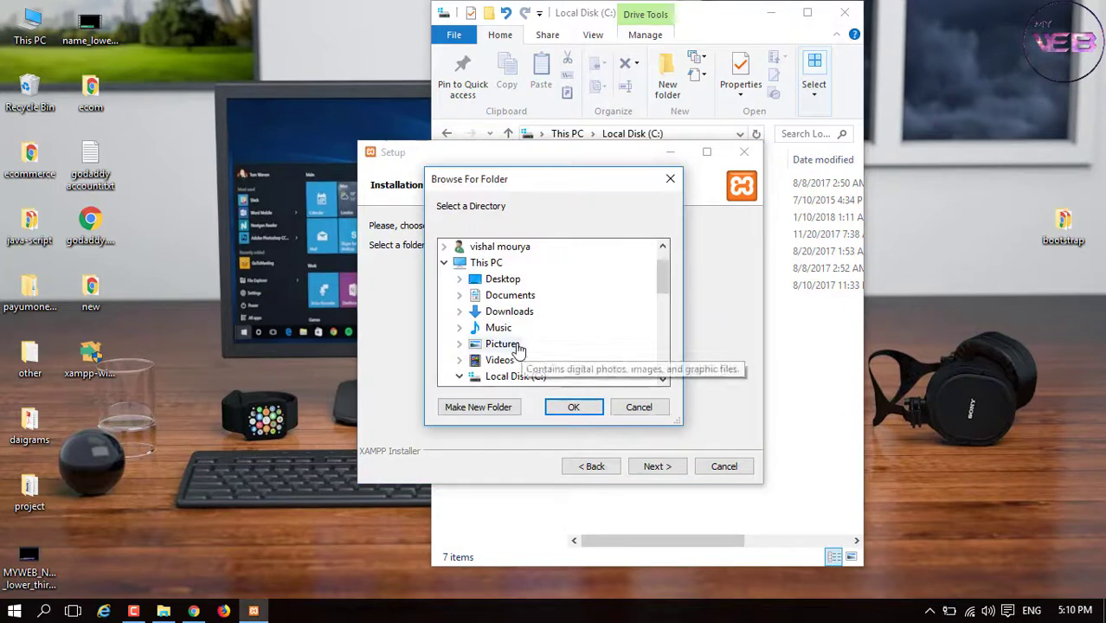
left_click(637, 408)
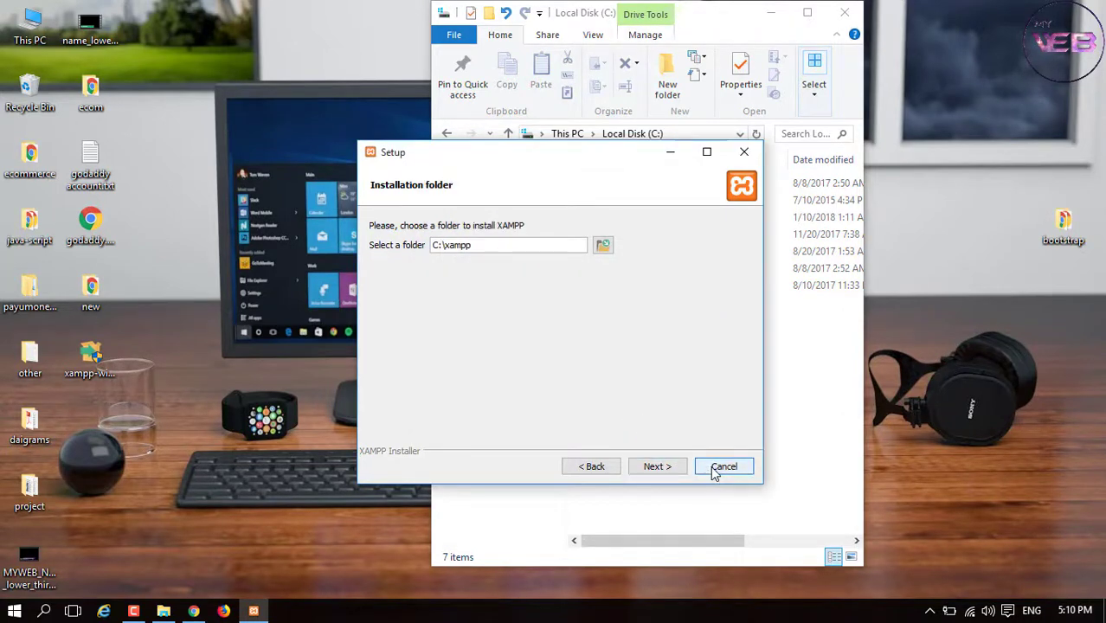
left_click(714, 469)
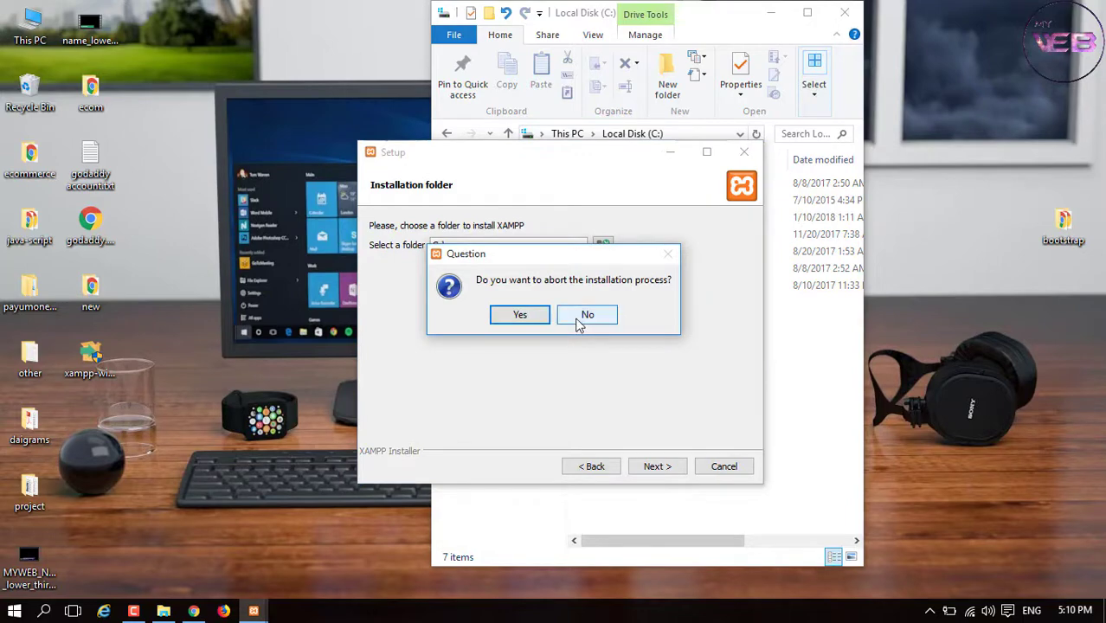
left_click(520, 316)
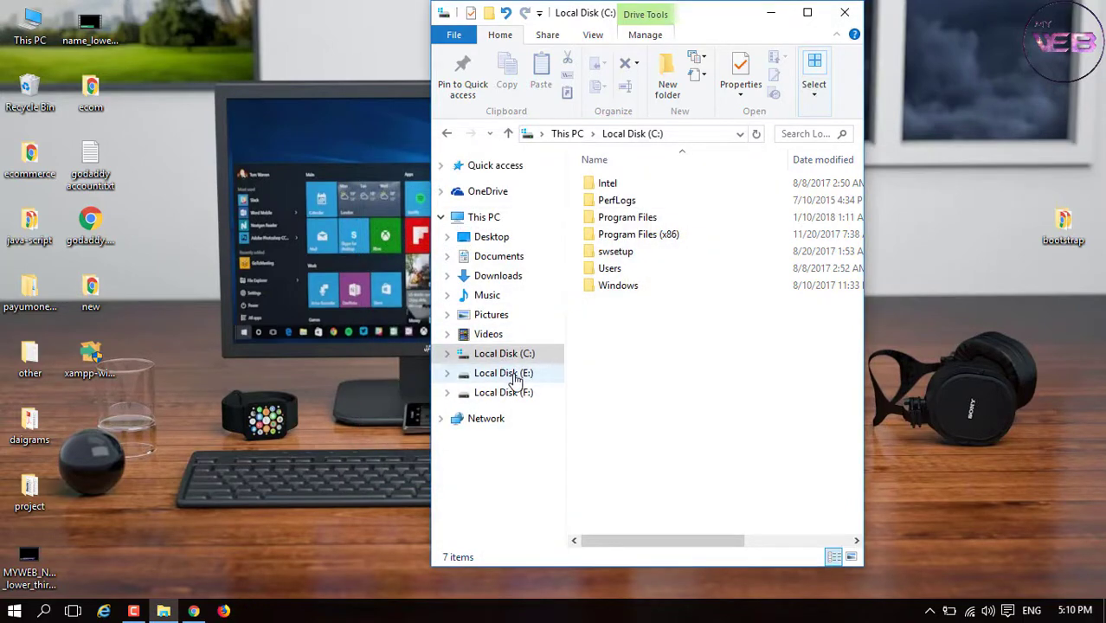
- Open the existing xampp folder on Local Disk (E:) in File Explorer
left_click(514, 376)
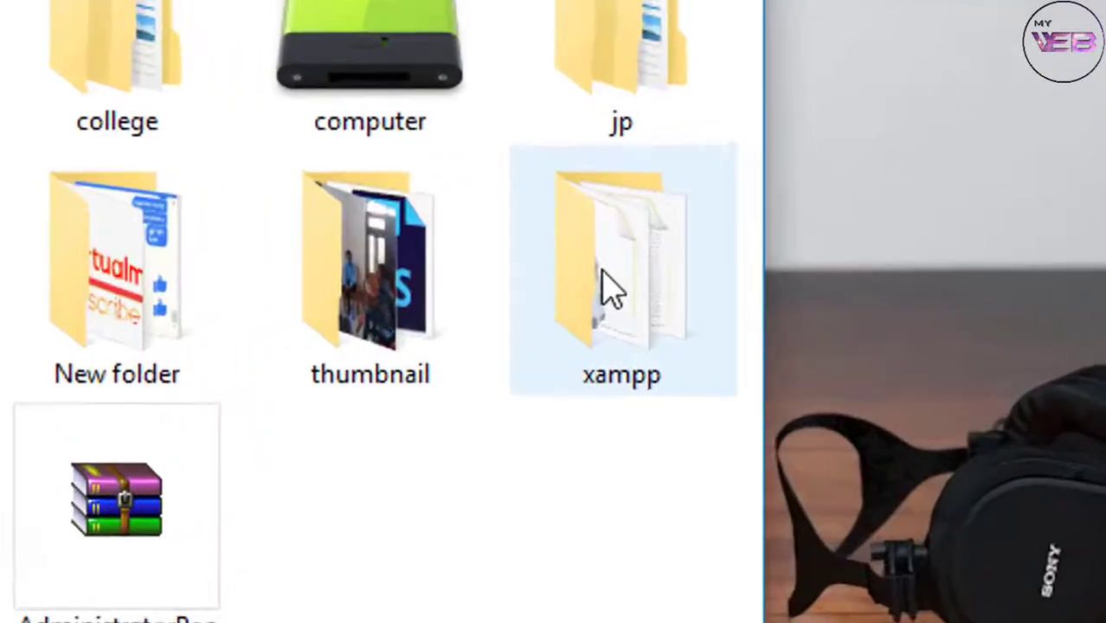
double_click(729, 301)
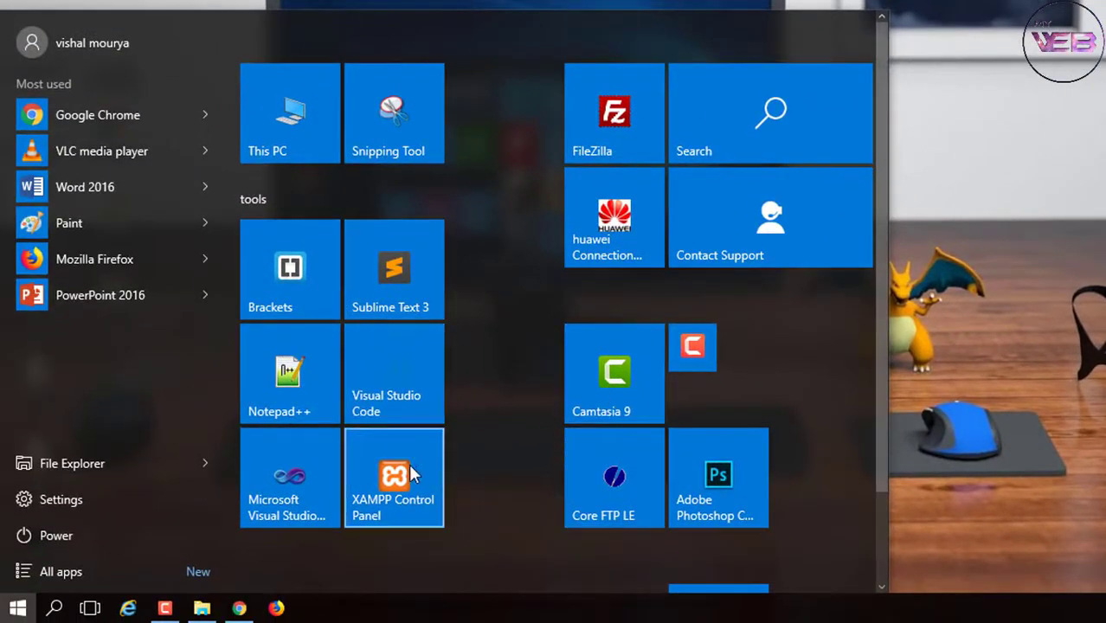
- Launch the XAMPP Control Panel and start the Apache and MySQL modules
left_click(394, 472)
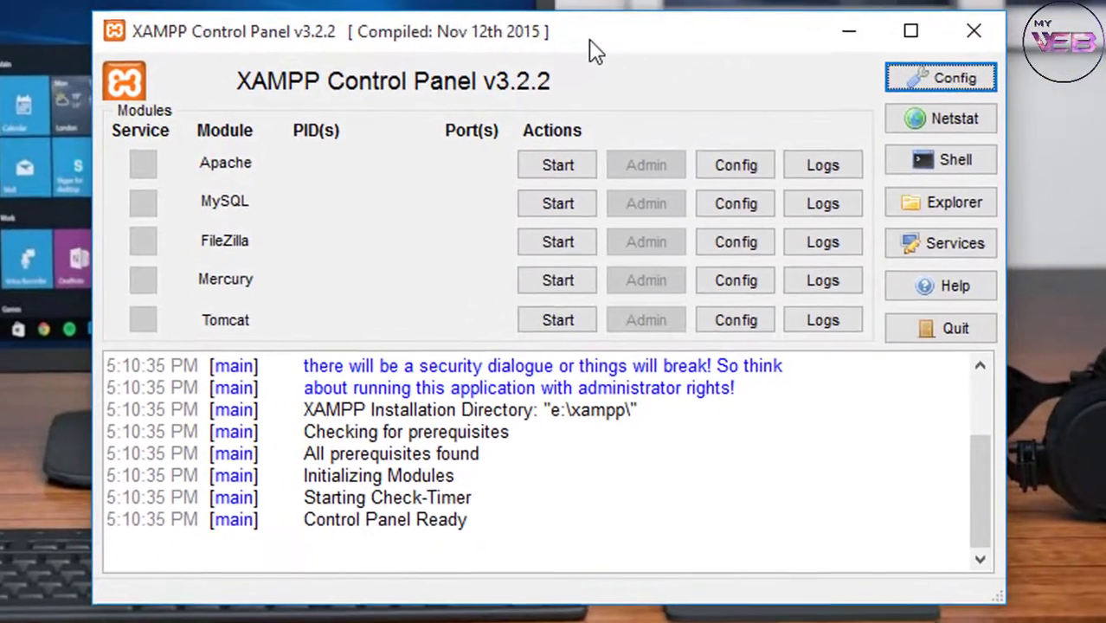
left_click(555, 169)
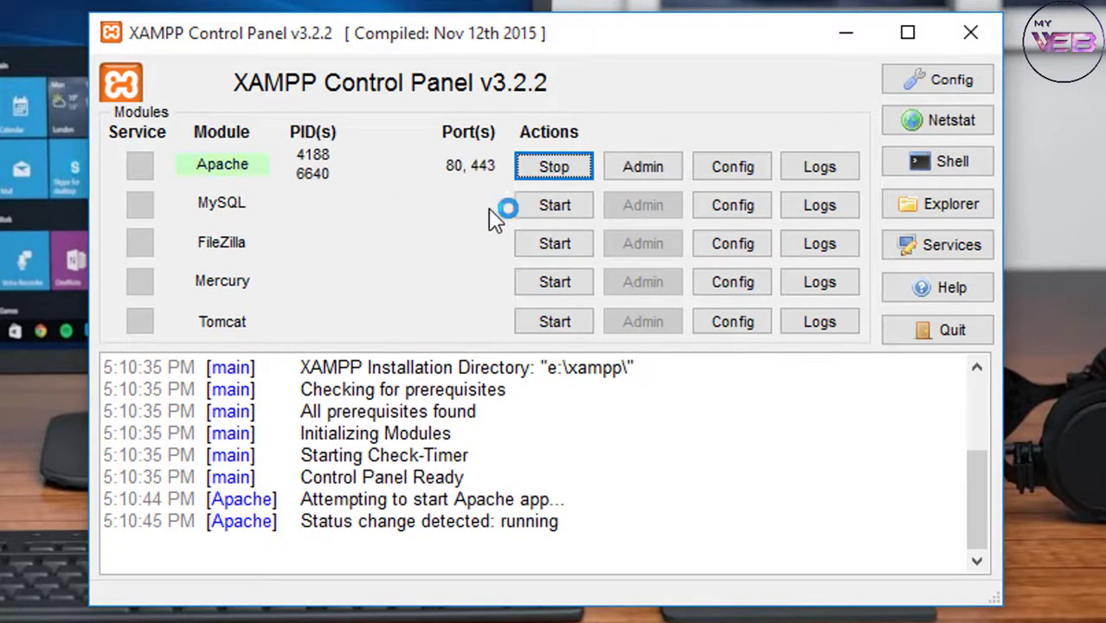
left_click(539, 214)
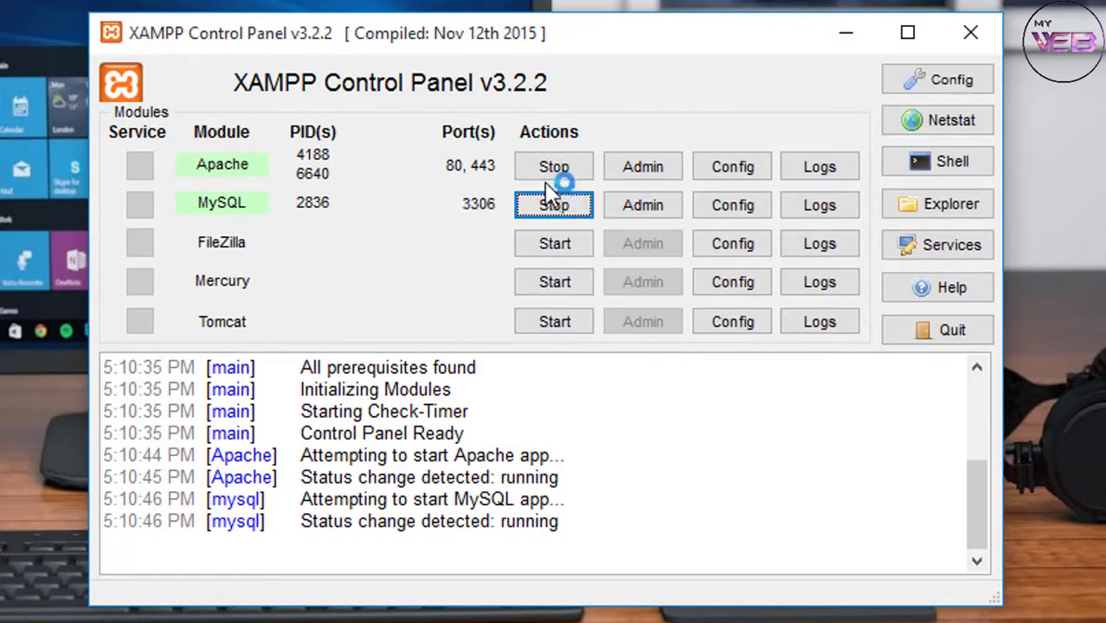
- Open the XAMPP installation folder from the control panel, view its htdocs folder and minimize File Explorer
left_click(933, 212)
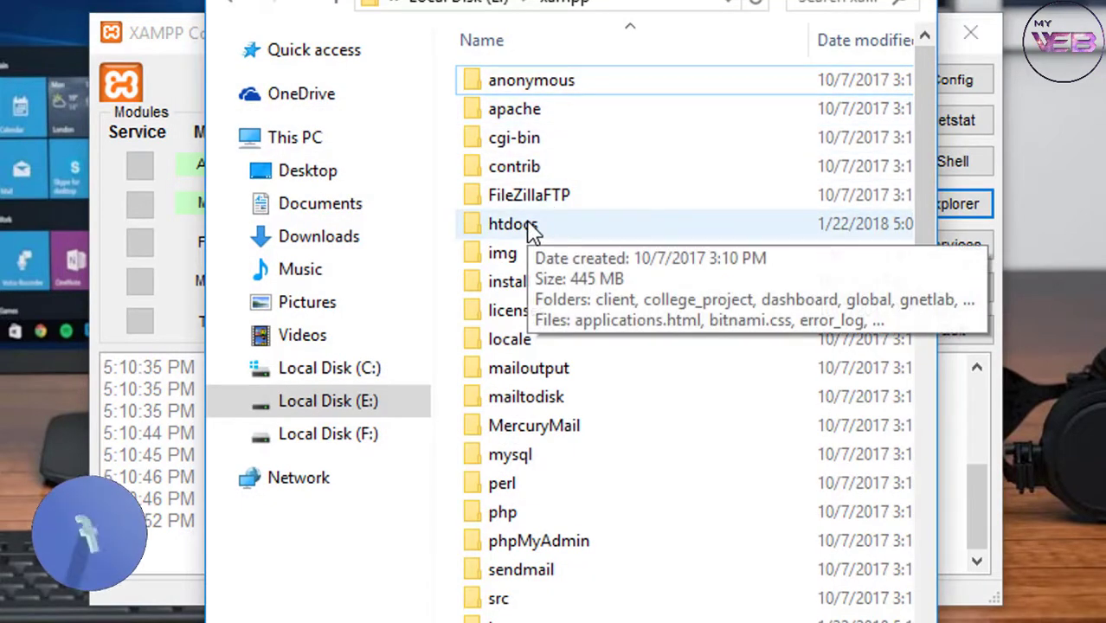
left_click(485, 8)
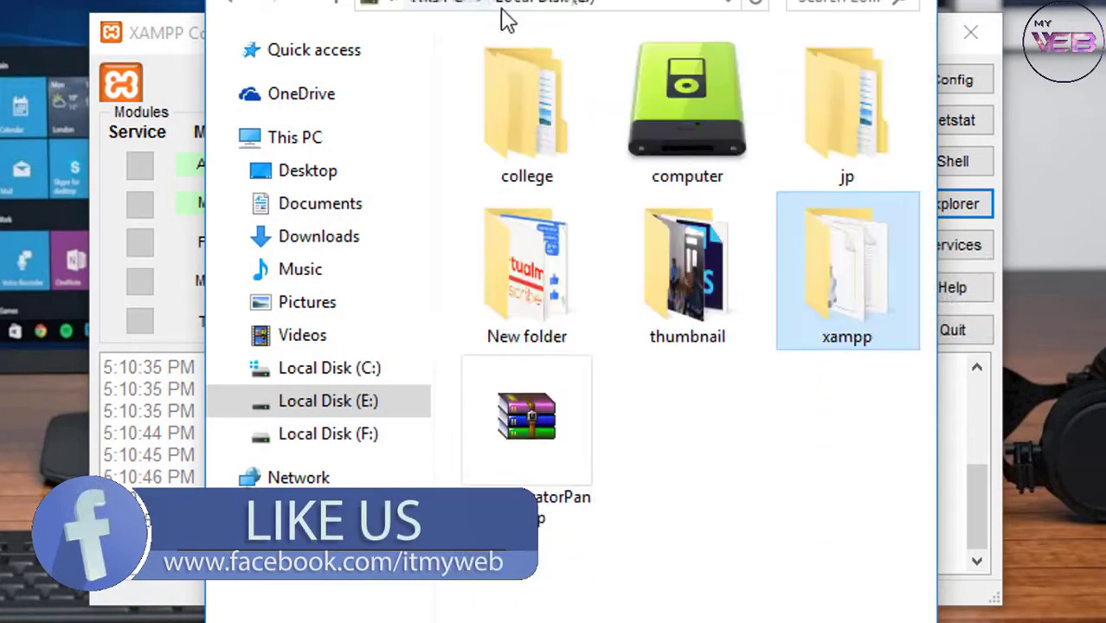
left_click(350, 403)
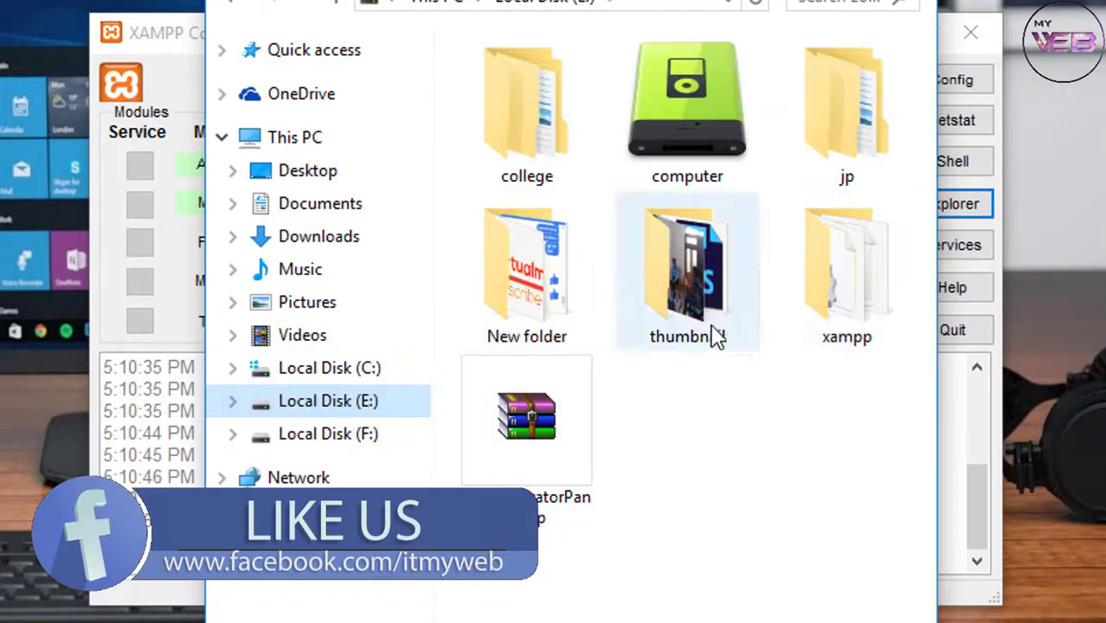
double_click(839, 284)
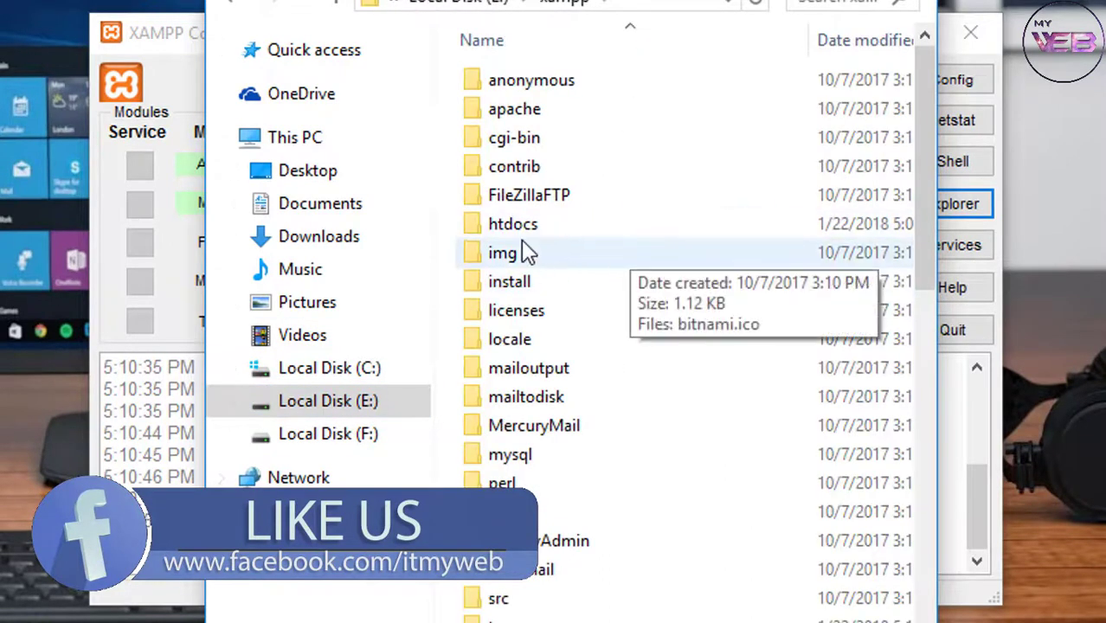
double_click(524, 226)
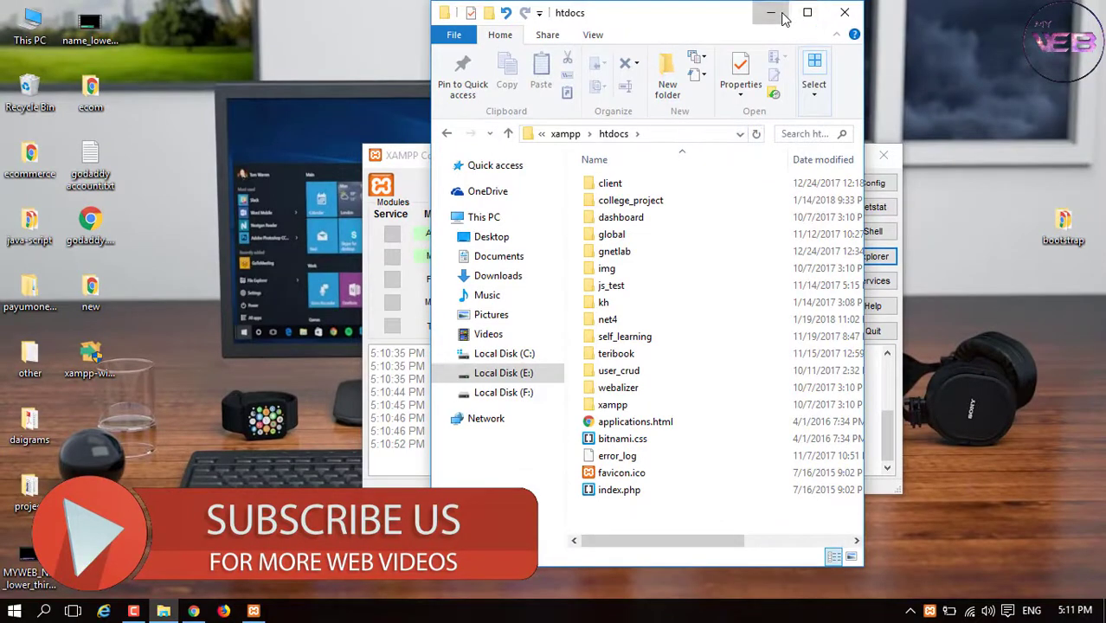
left_click(779, 15)
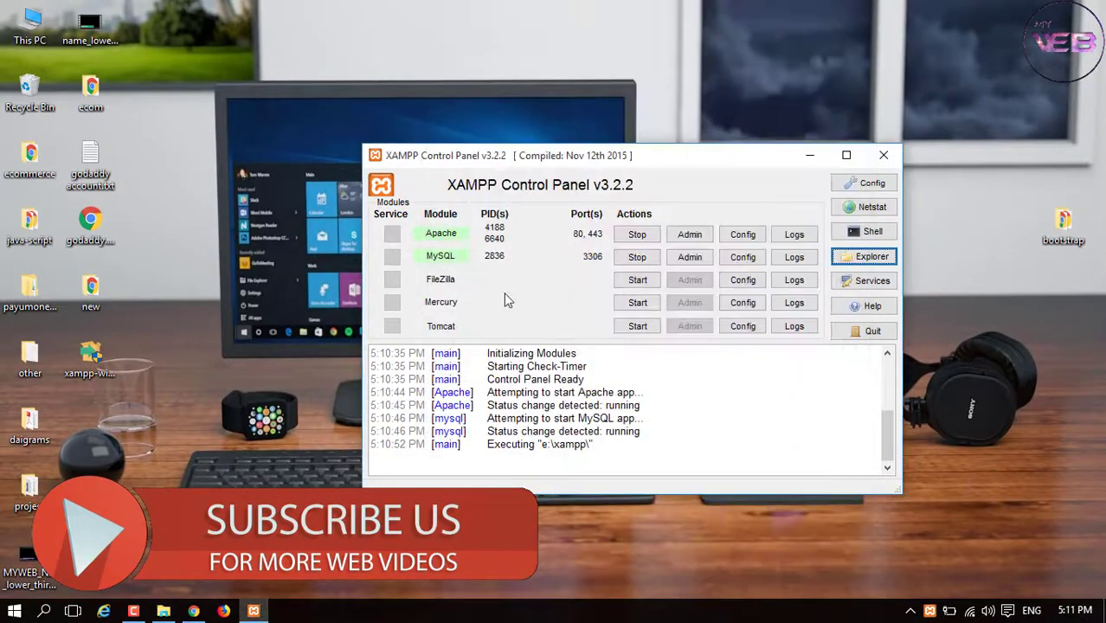
- Launch the Brackets editor and dismiss the project loading error
left_click(15, 612)
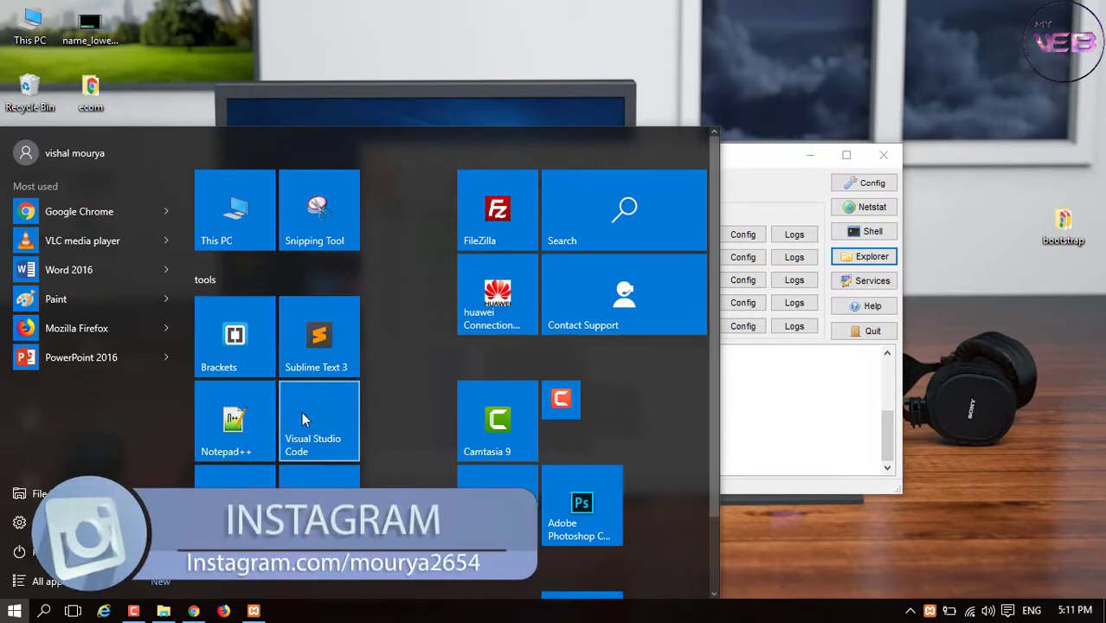
left_click(243, 341)
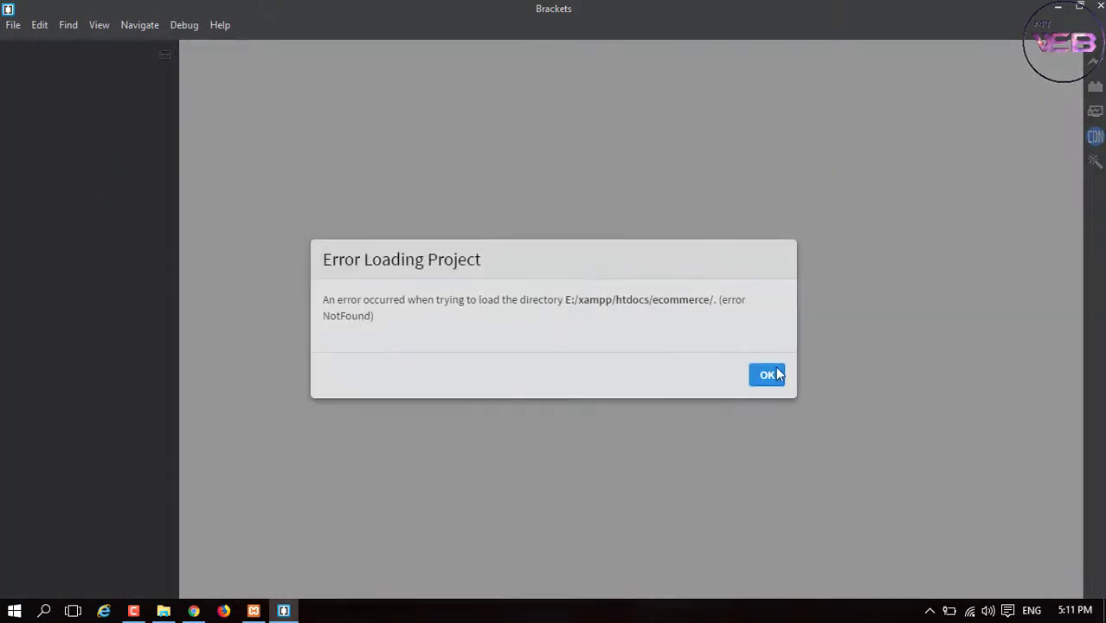
left_click(768, 374)
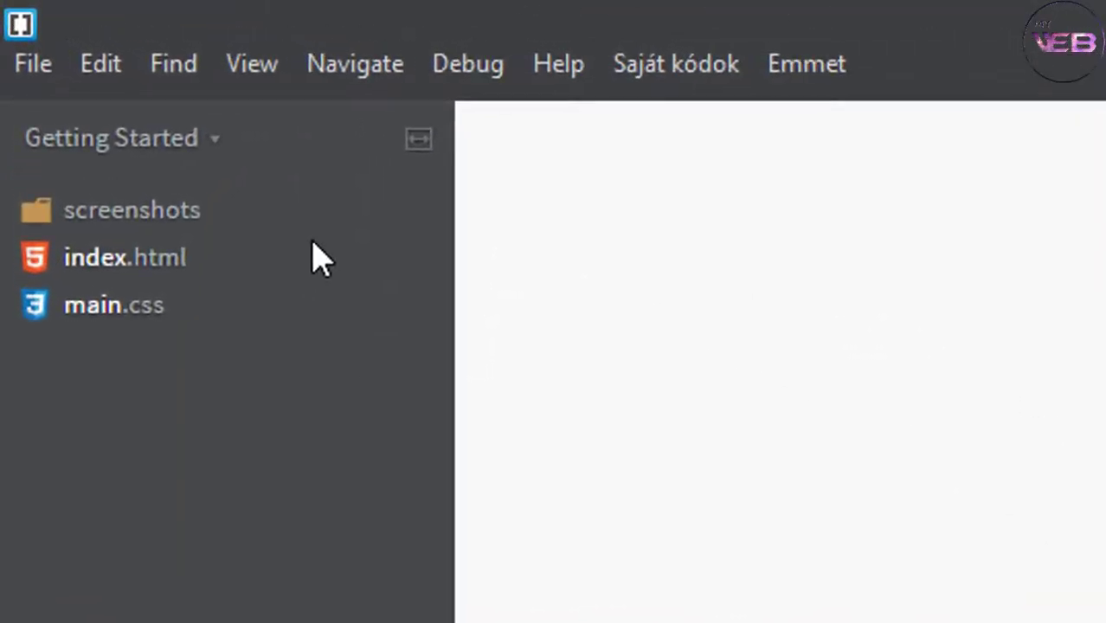
- Start opening a project folder and browse to E:\xampp\htdocs in the folder chooser
left_click(35, 66)
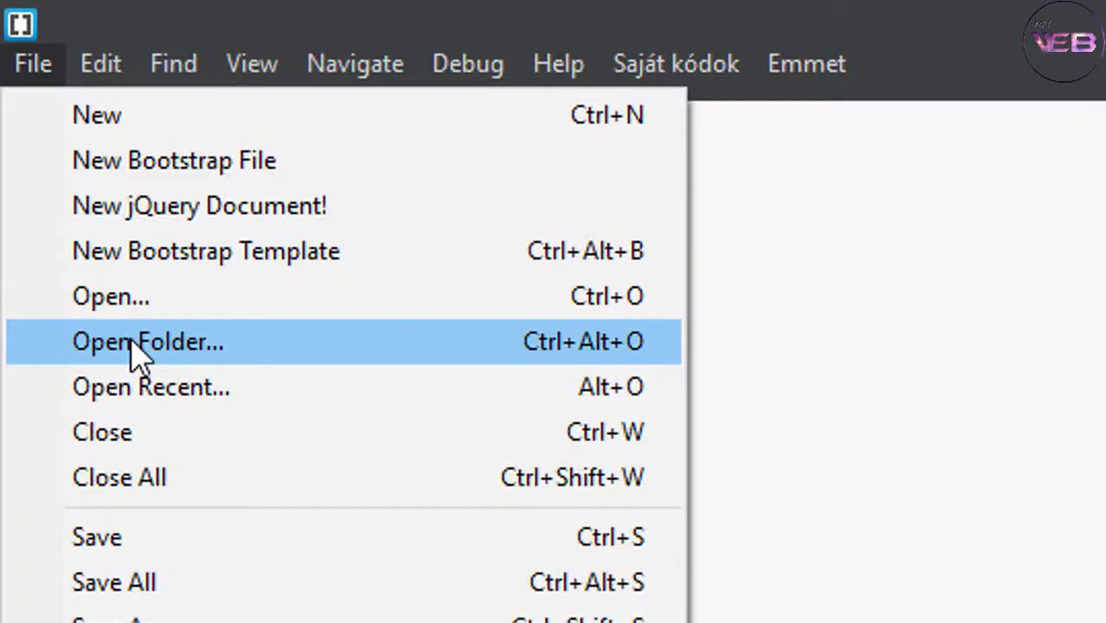
left_click(135, 346)
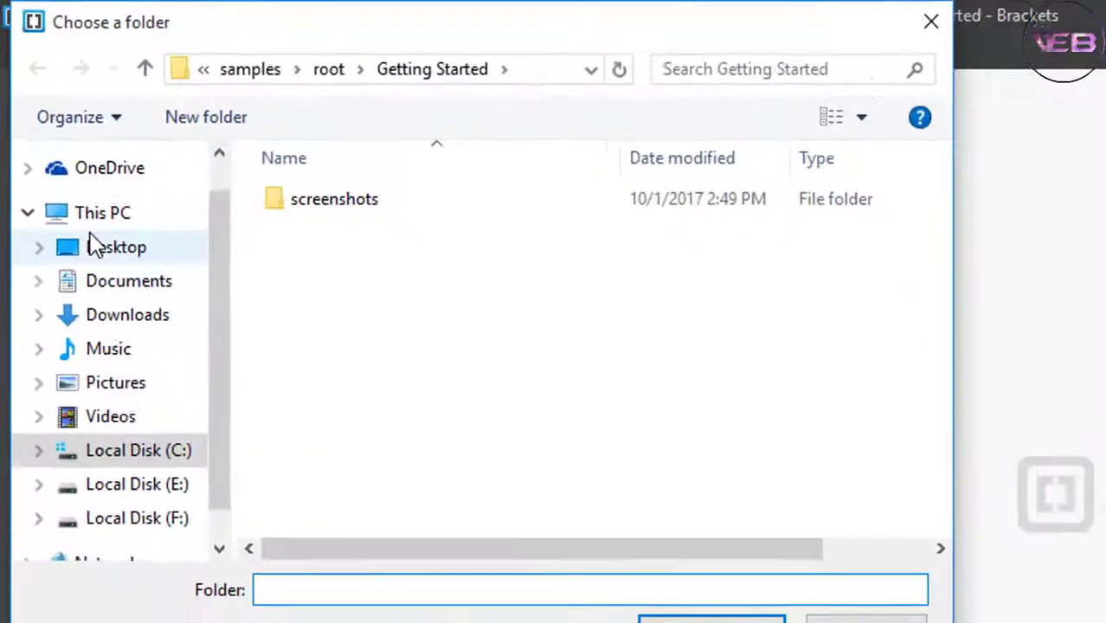
left_click(152, 472)
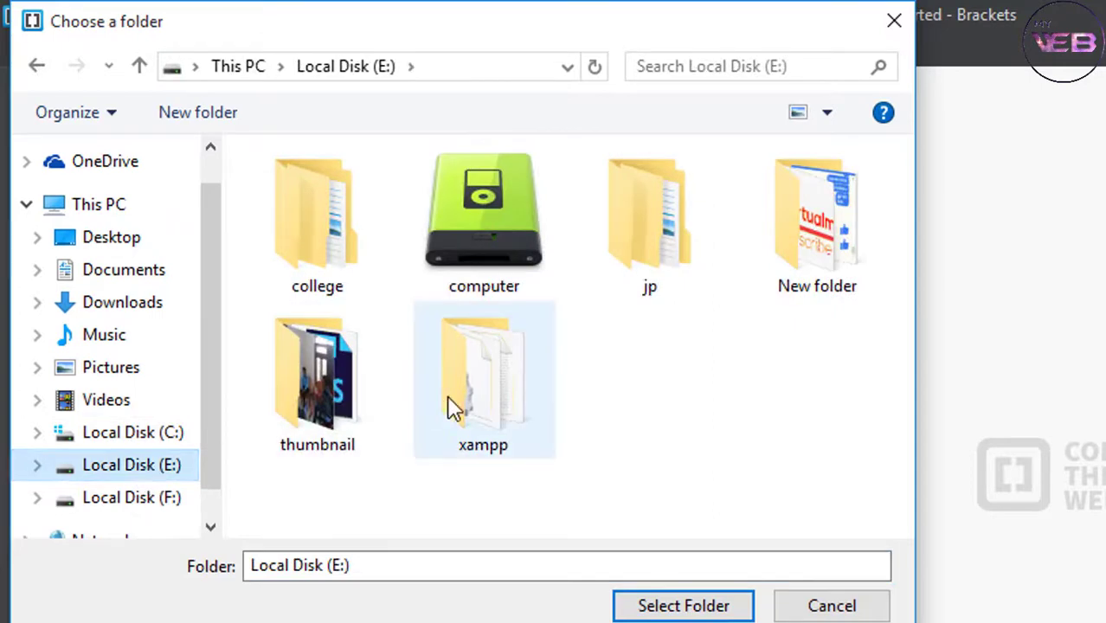
double_click(495, 394)
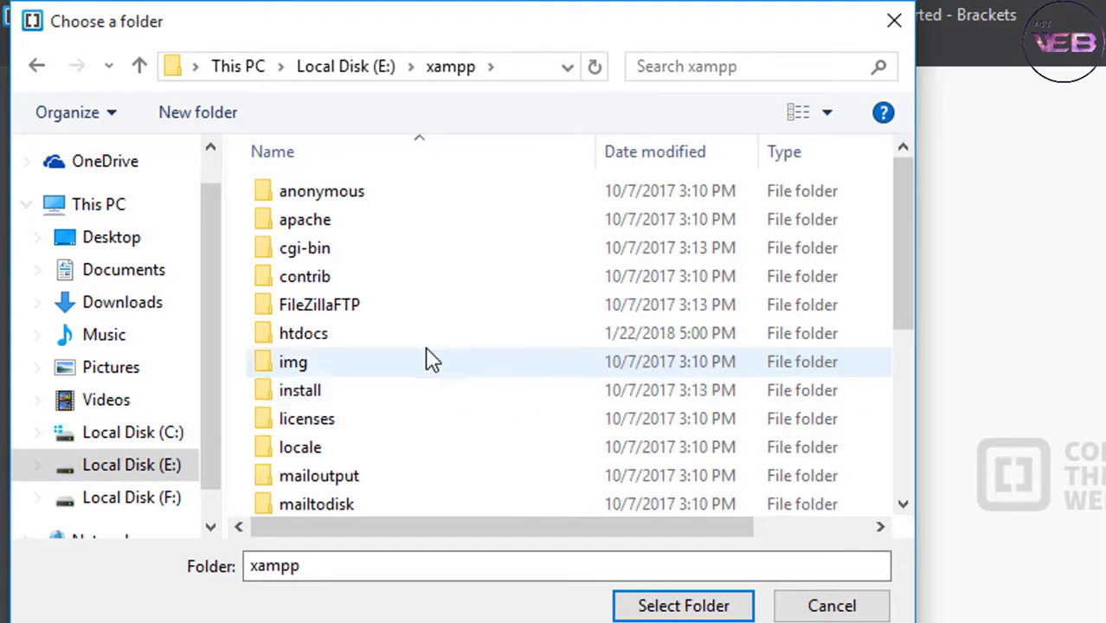
left_click(355, 337)
double_click(355, 338)
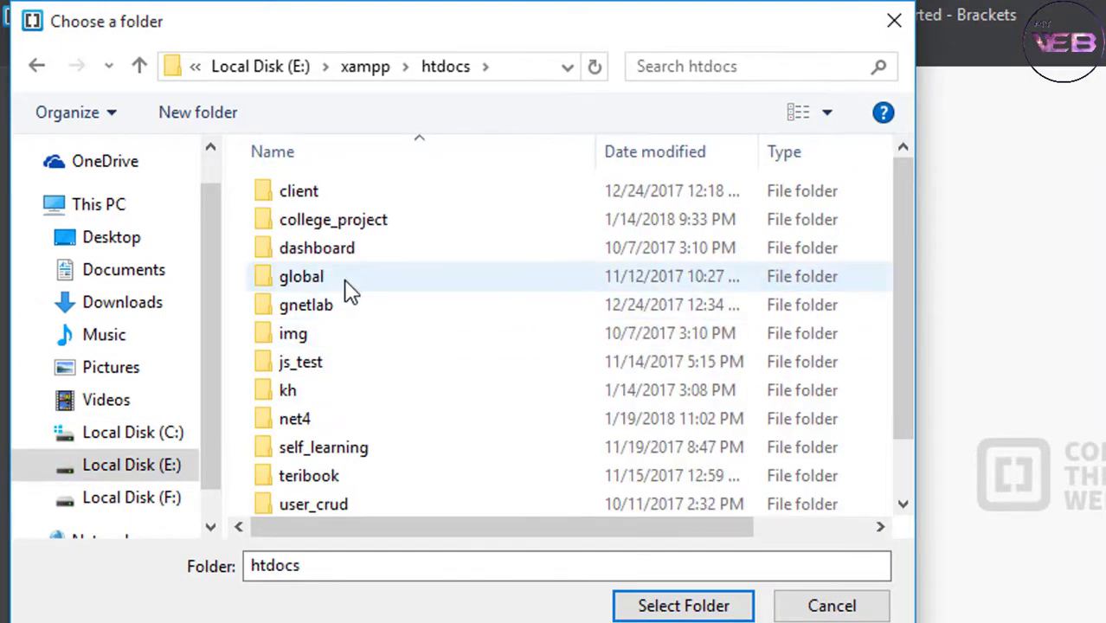
scroll(346, 291, "down", 2)
scroll(368, 376, "up", 2)
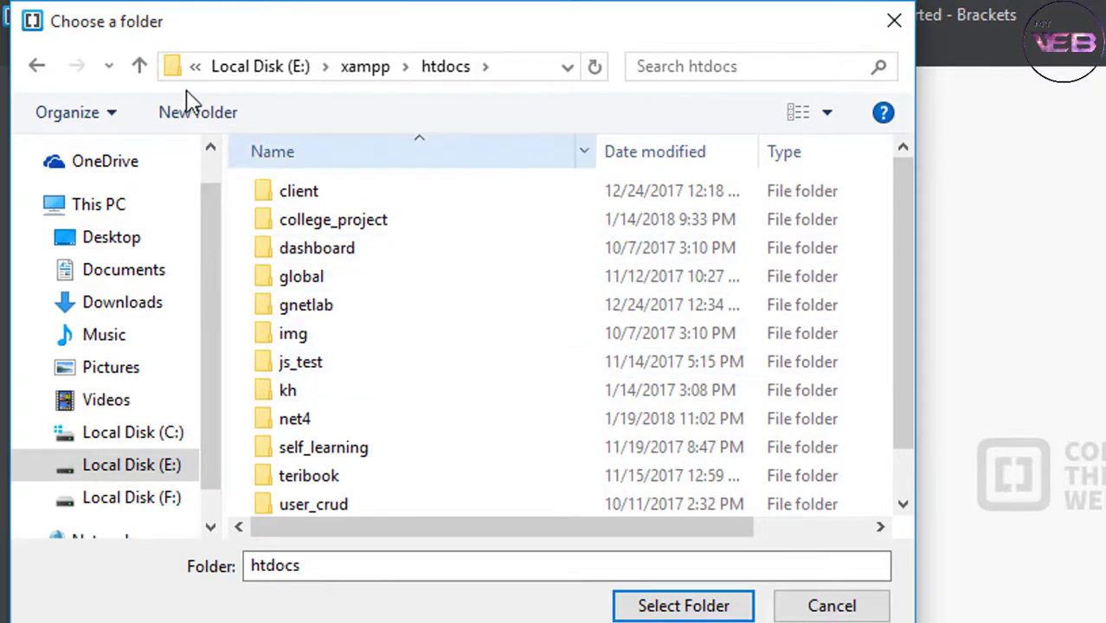
- Create a new folder inside htdocs and rename it ecom
left_click(197, 121)
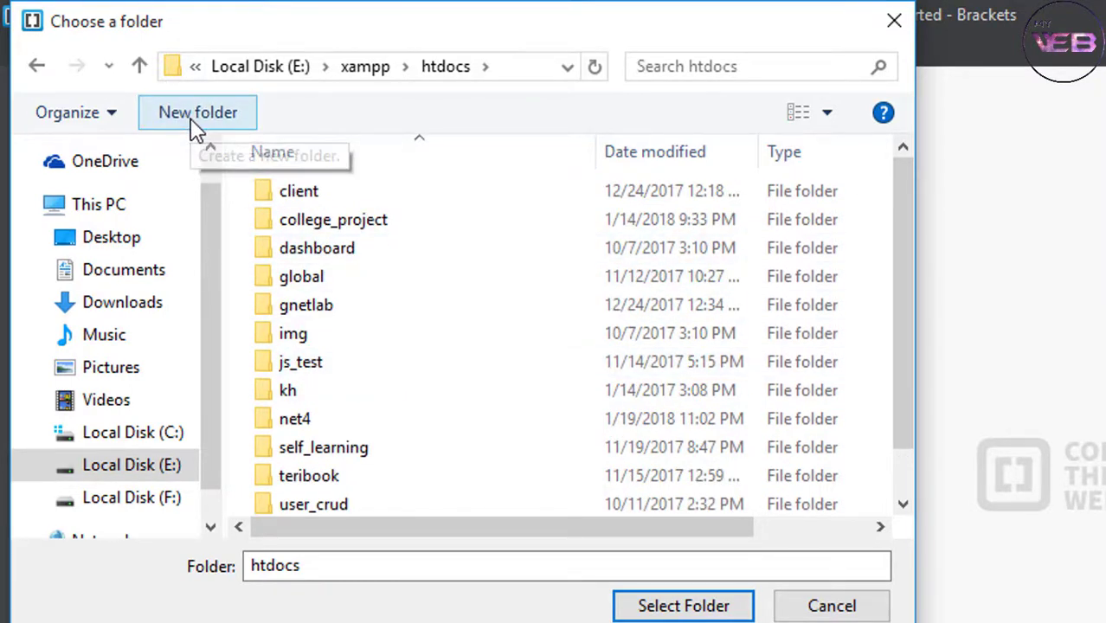
key("Return")
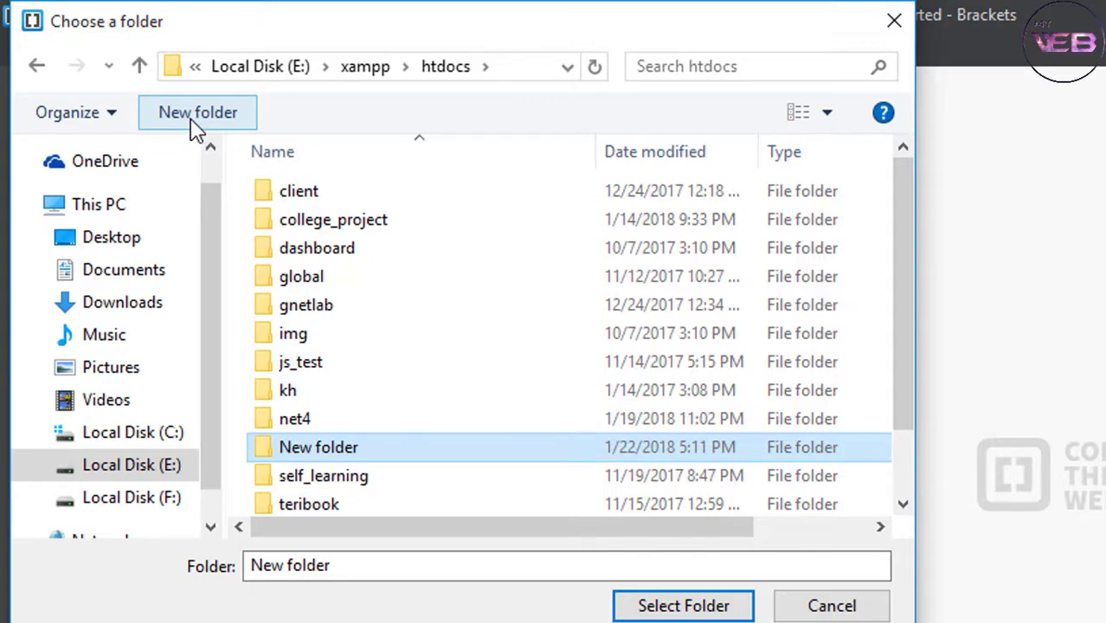
right_click(366, 430)
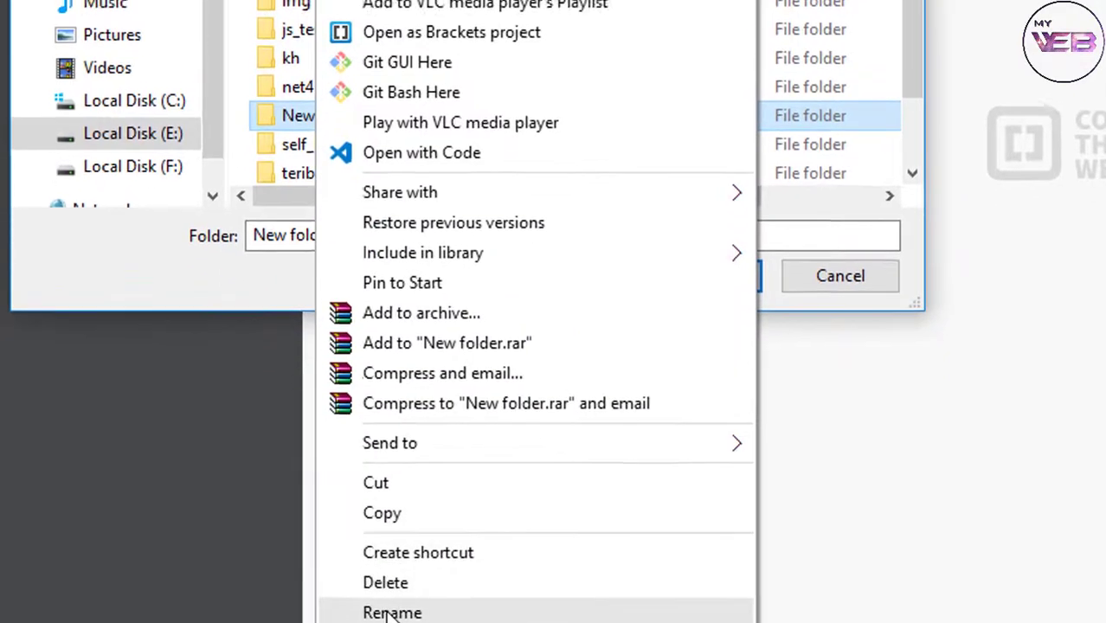
left_click(390, 607)
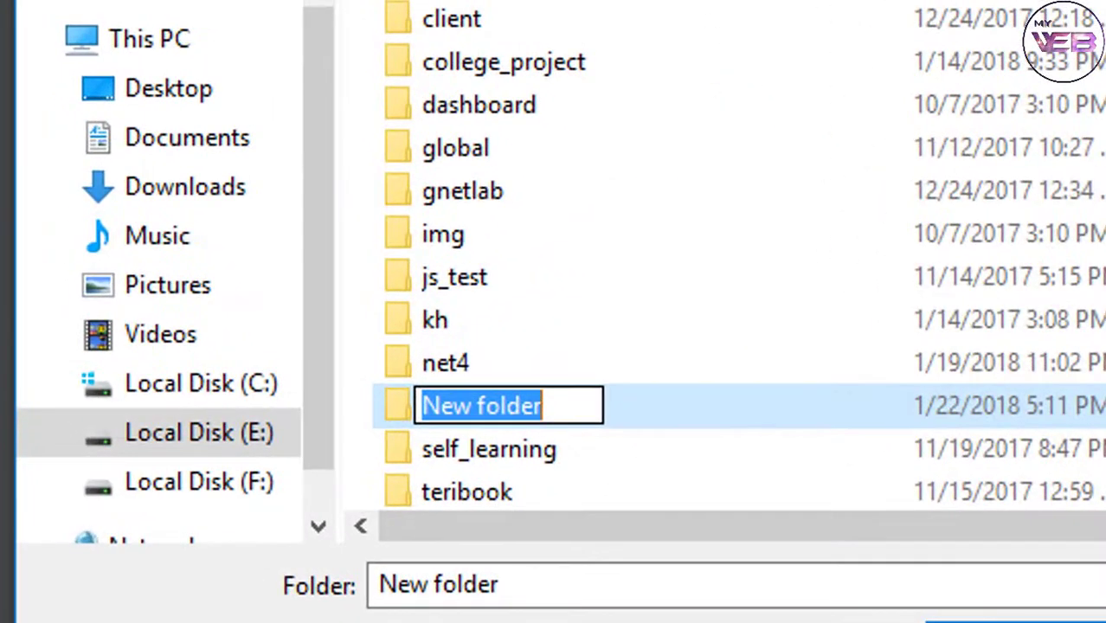
type("ecom")
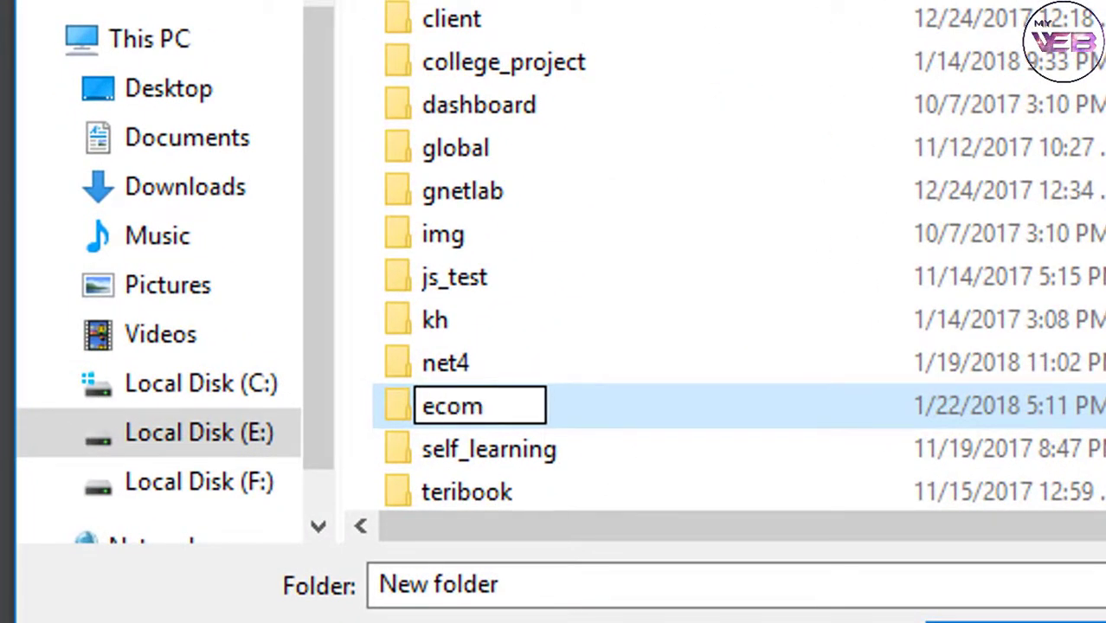
key("Return")
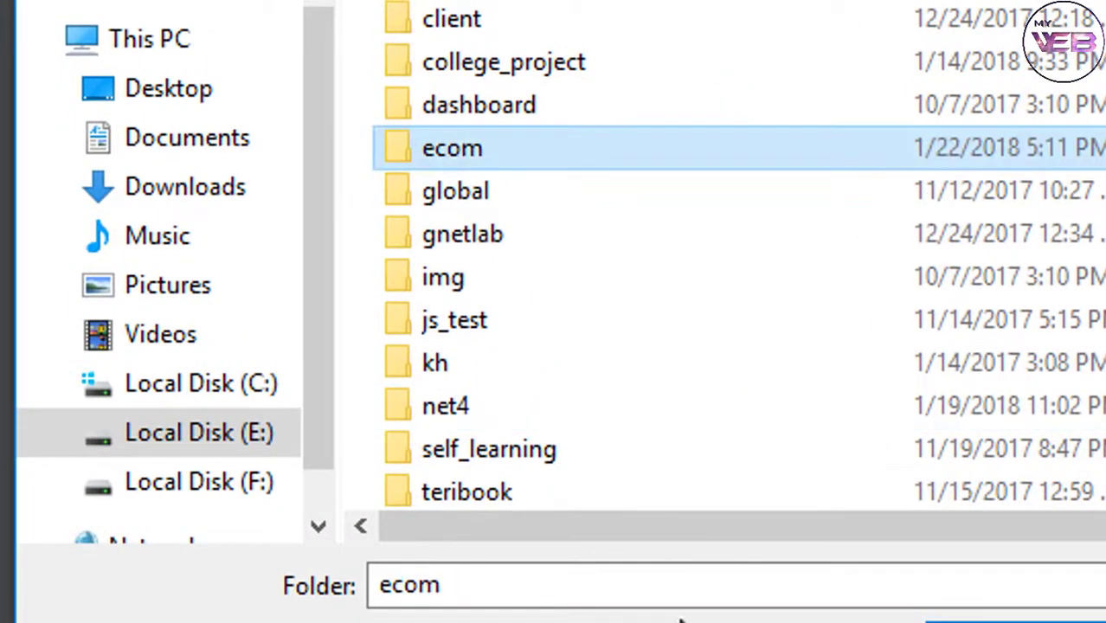
- Open the ecom folder as the project and close the leftover index.php working file
left_click(490, 168)
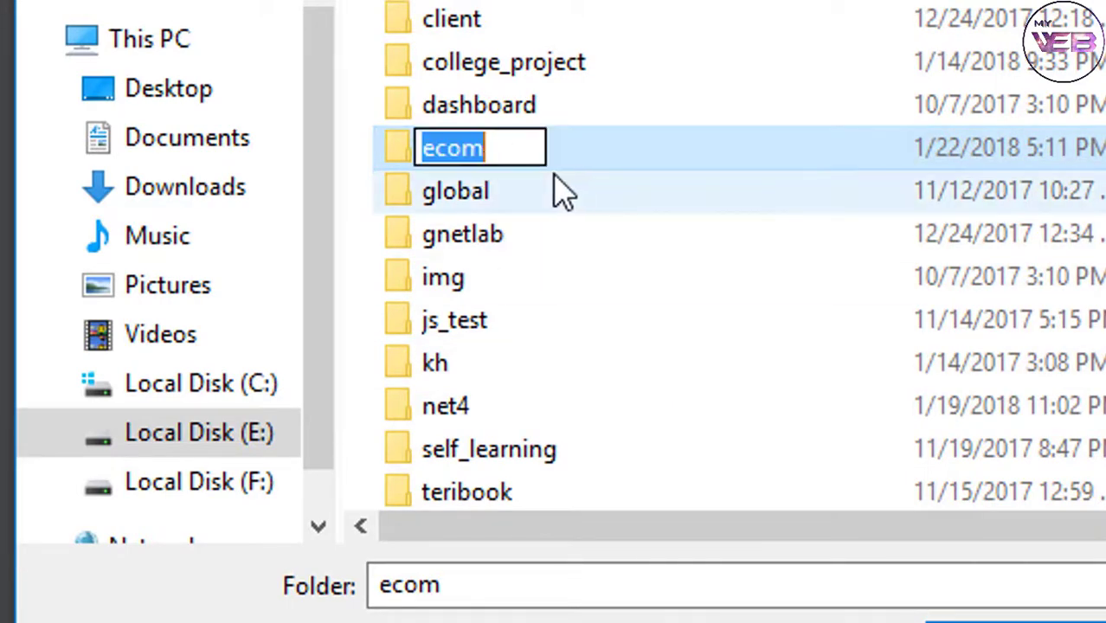
left_click(616, 162)
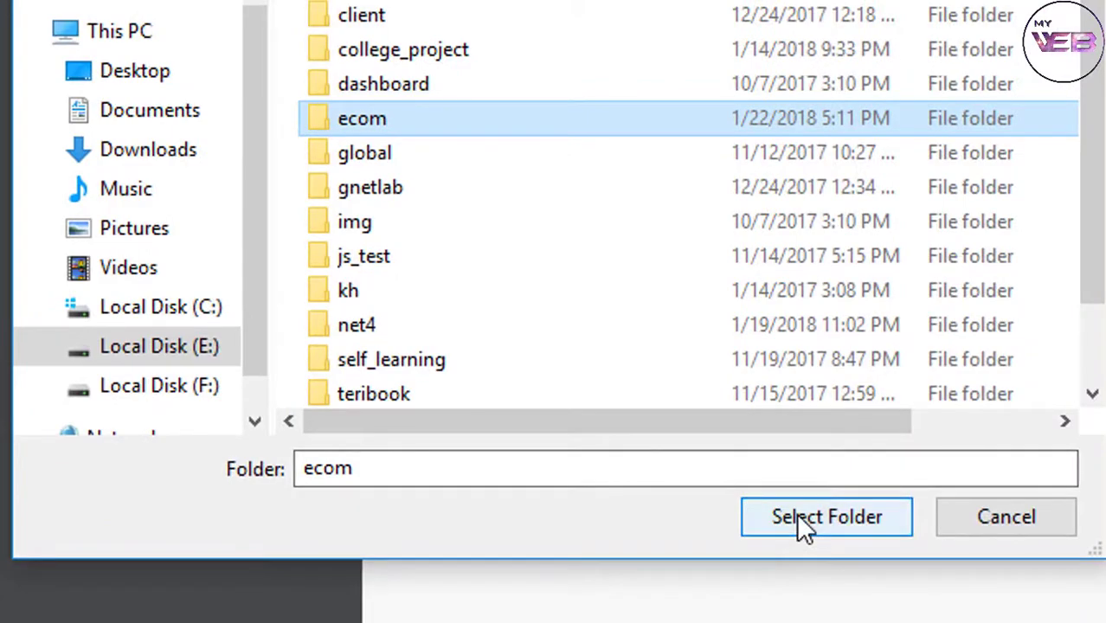
left_click(796, 514)
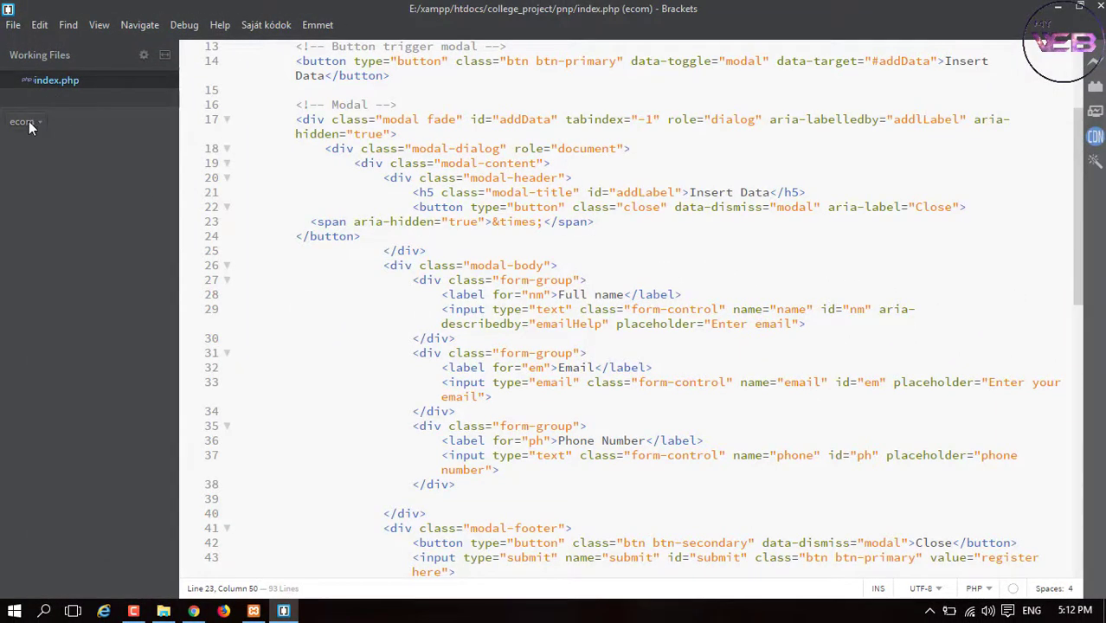
left_click(14, 80)
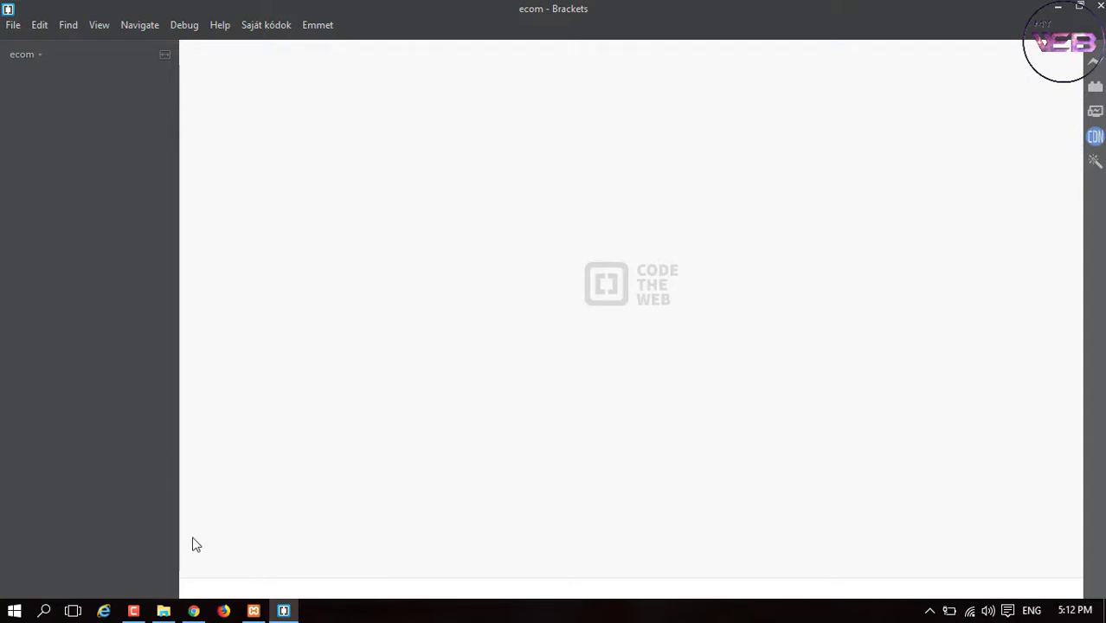
- Switch to Chrome and close the Brackets, Downloads and XAMPP download success pages
left_click(194, 611)
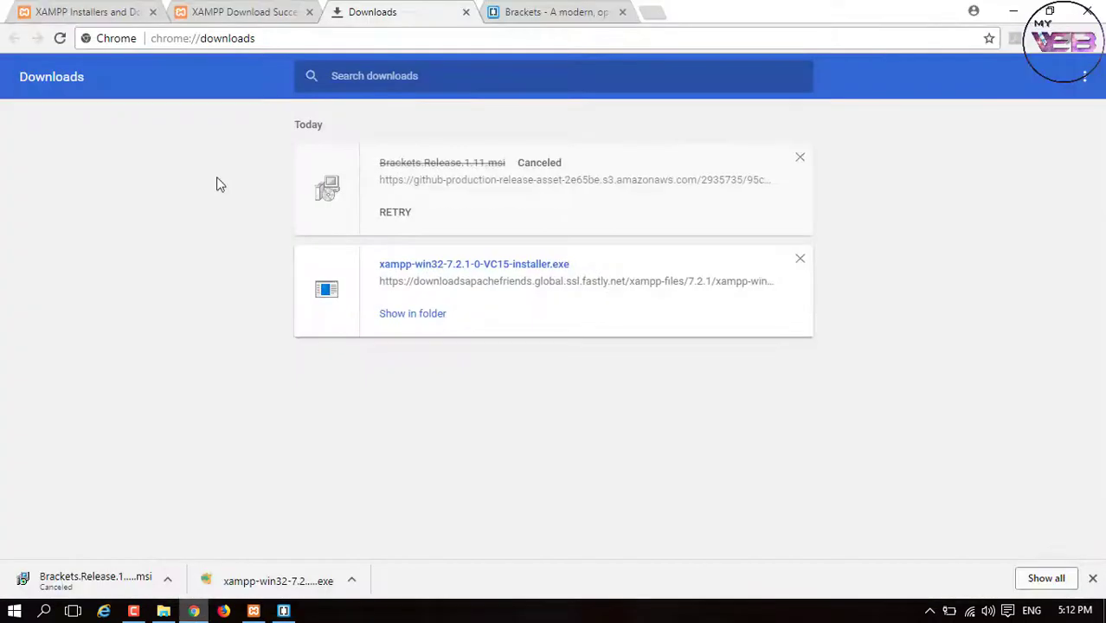
left_click(623, 12)
key("ctrl+w")
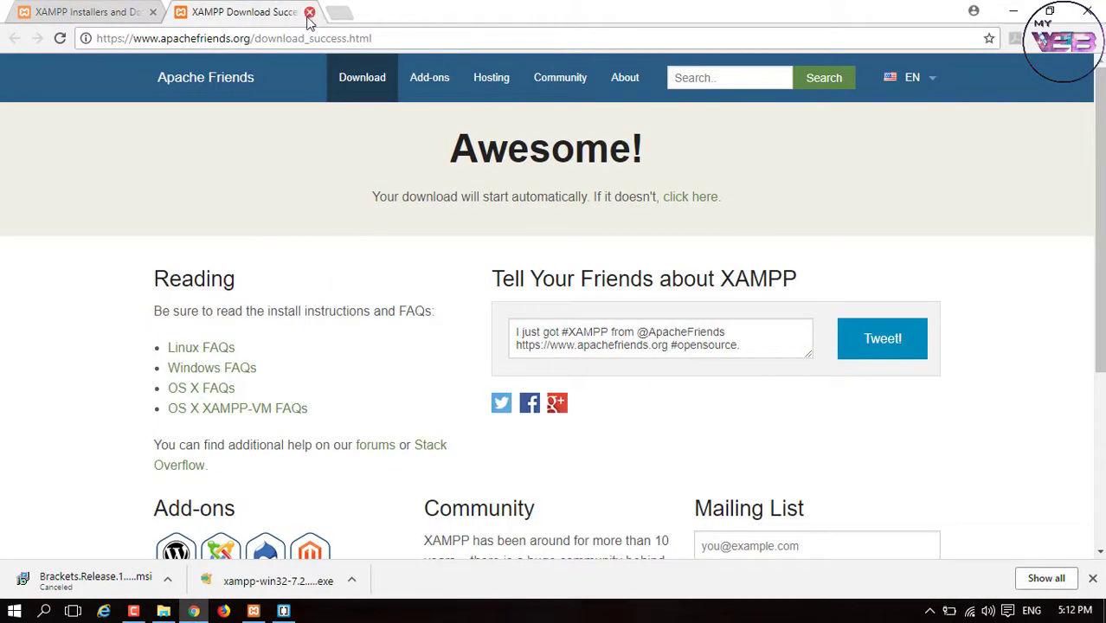
left_click(309, 12)
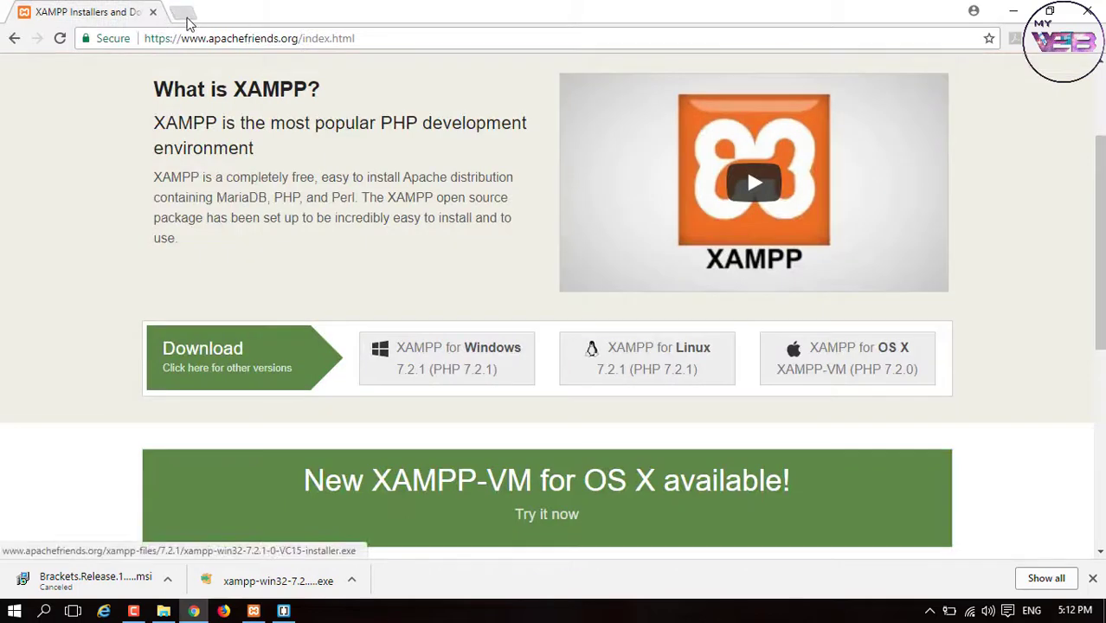
- Load localhost/ecom in a new browser tab to check that the project folder is served
left_click(182, 14)
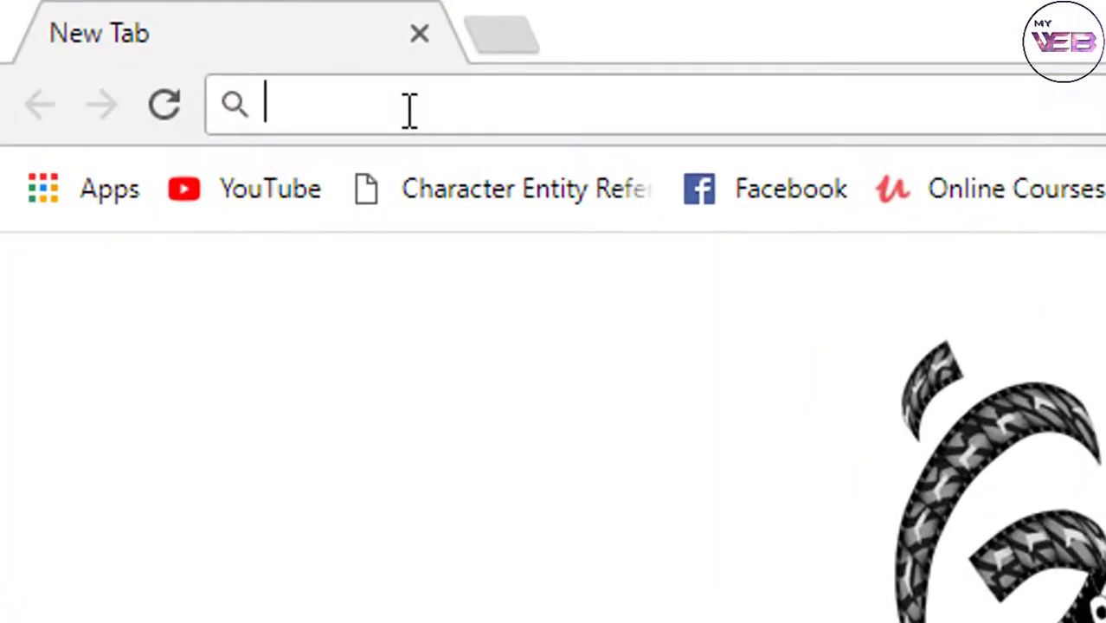
type("localhost")
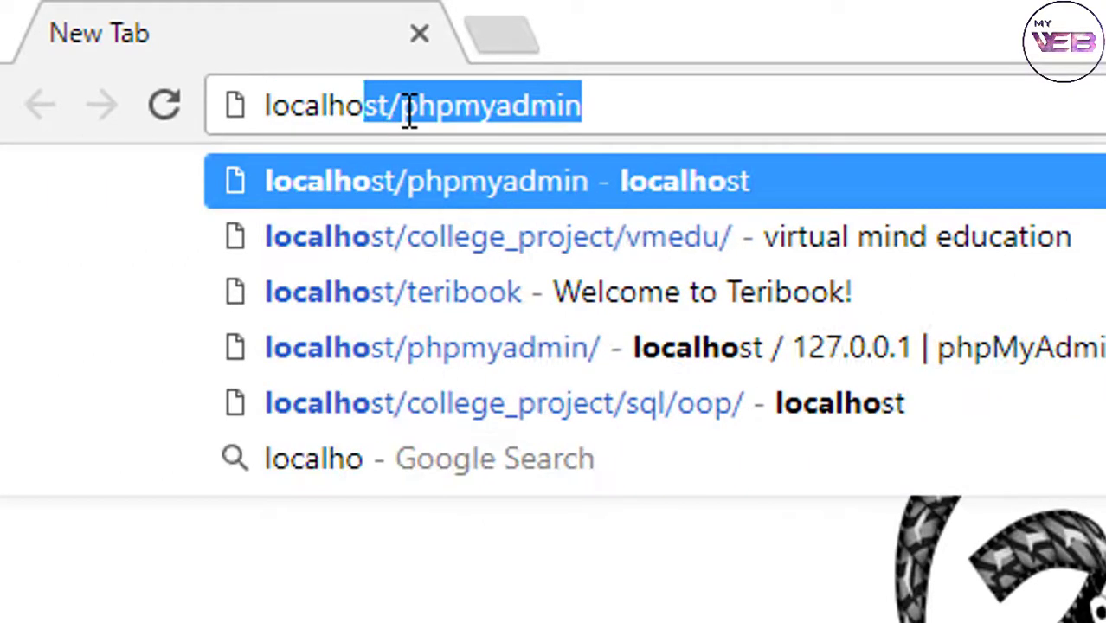
type("/")
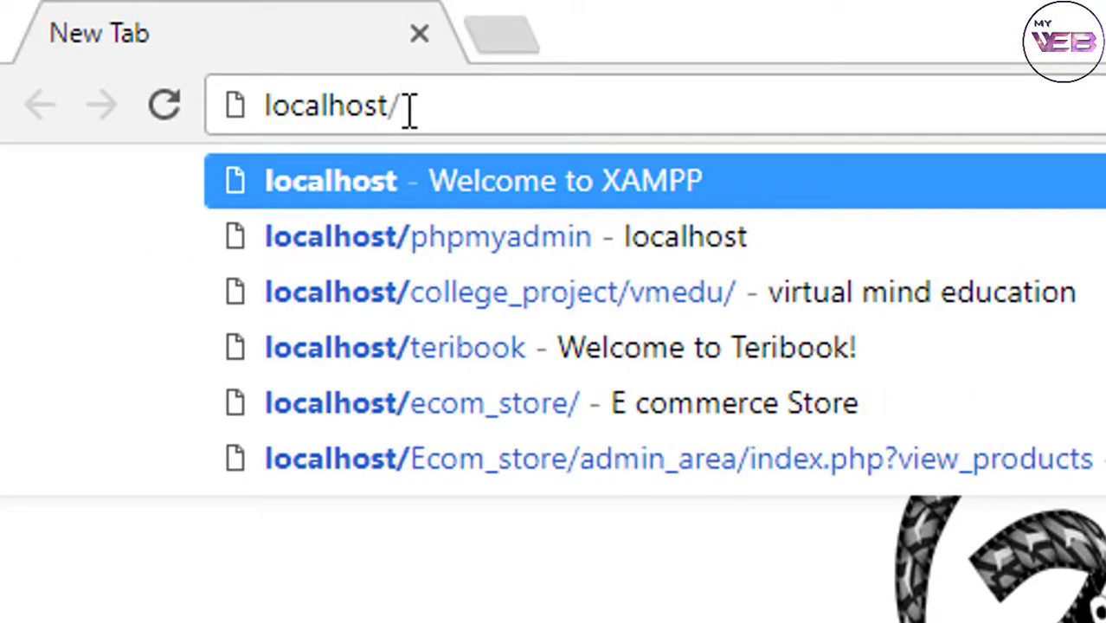
type("ecom")
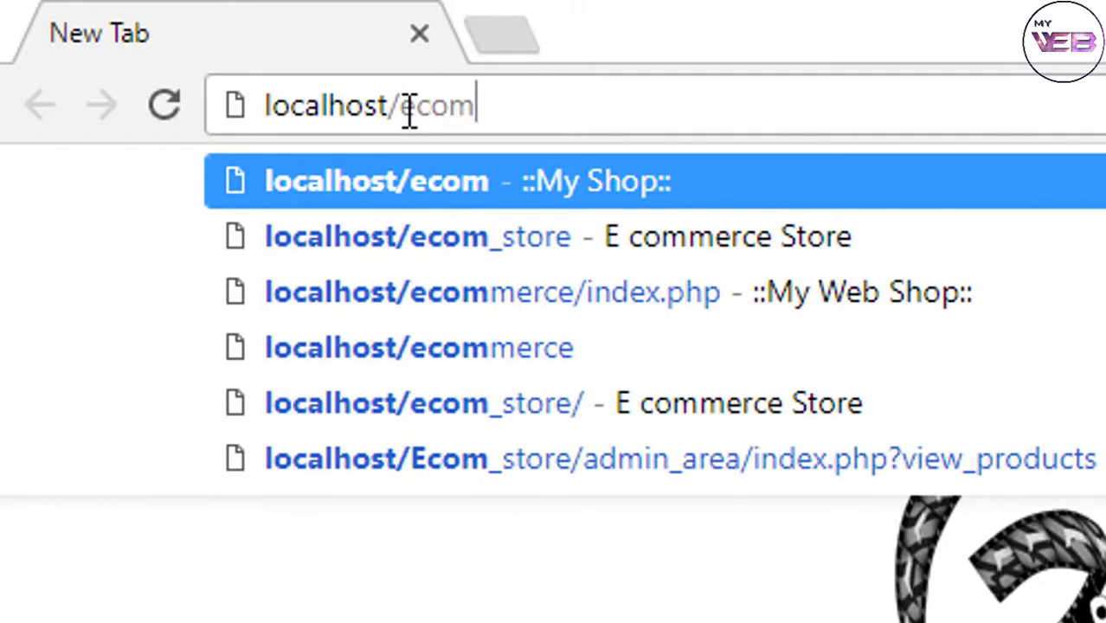
key("Return")
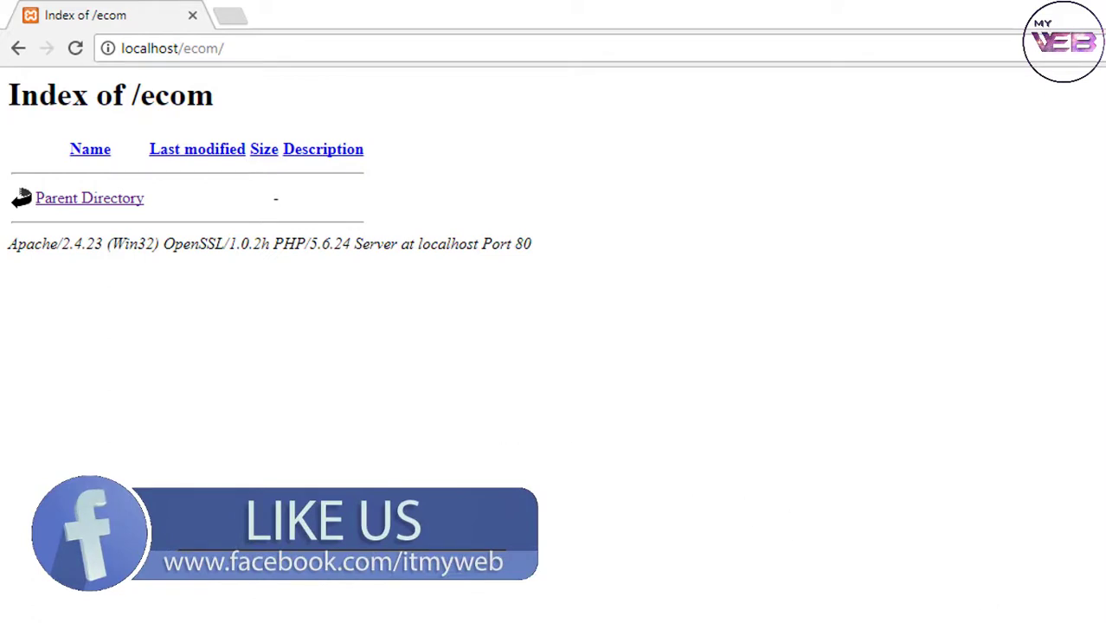
- Switch back to Brackets and create a new file in the ecom project, naming it index with a file extension
key("alt+Tab")
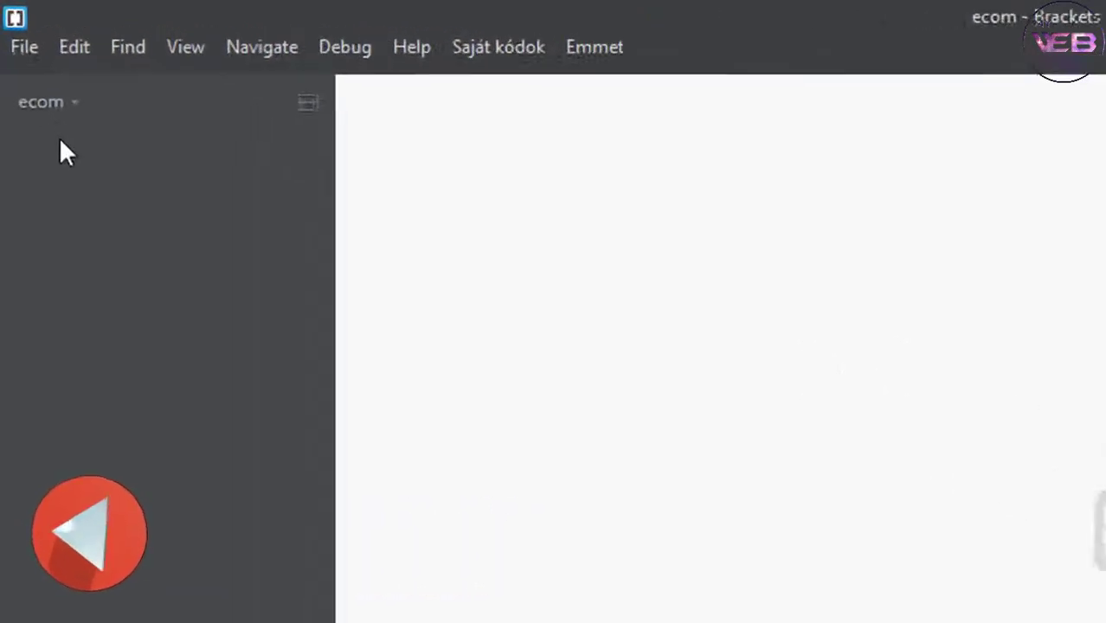
right_click(61, 141)
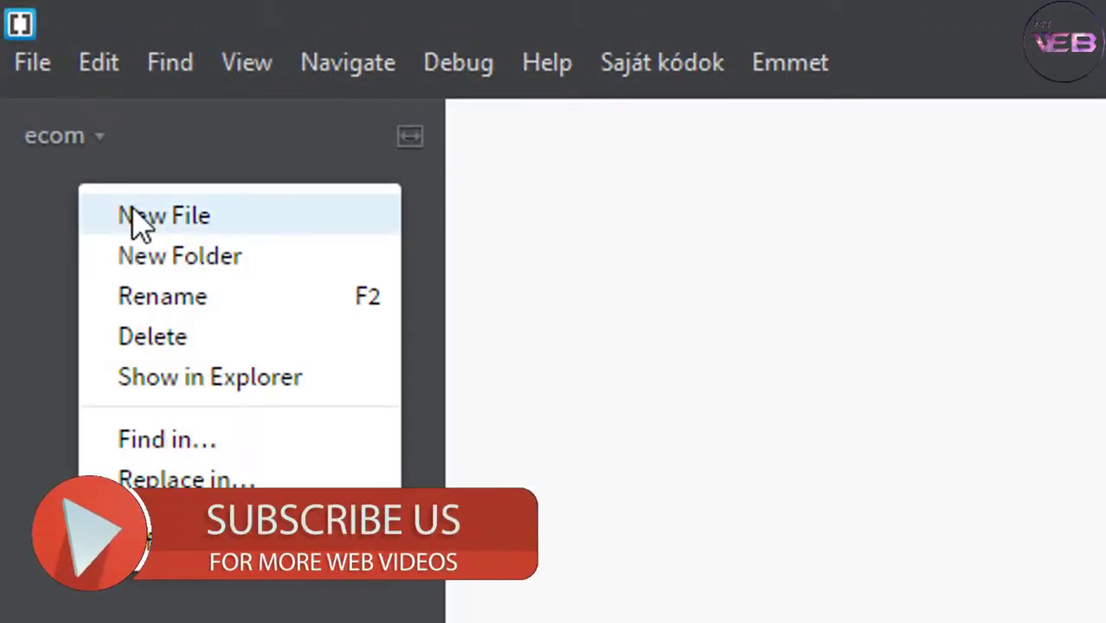
left_click(133, 215)
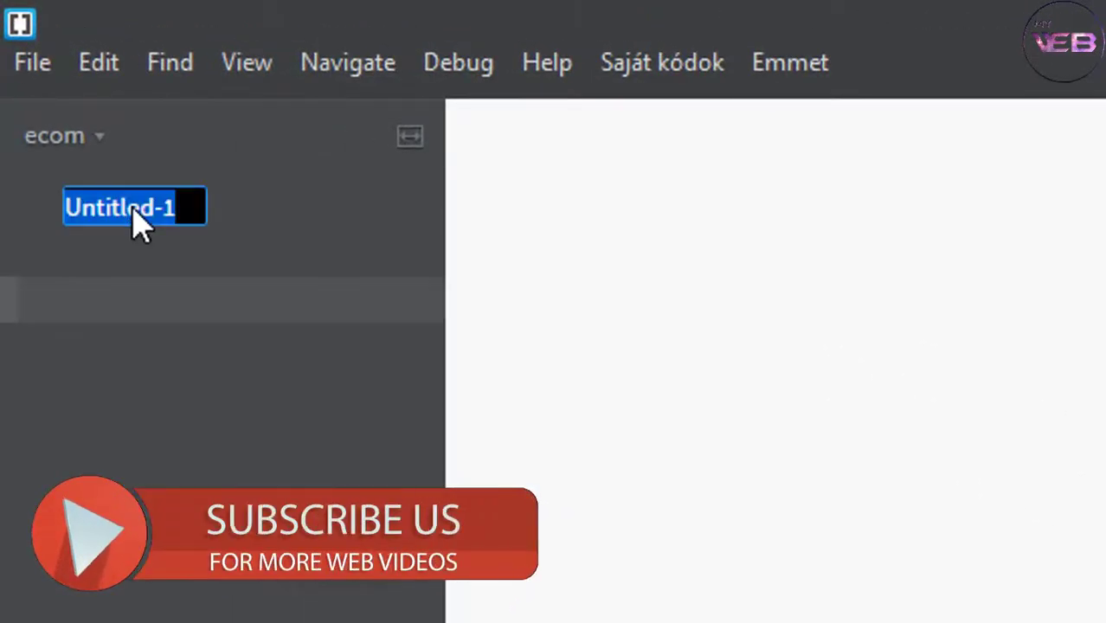
key("BackSpace")
type("index.")
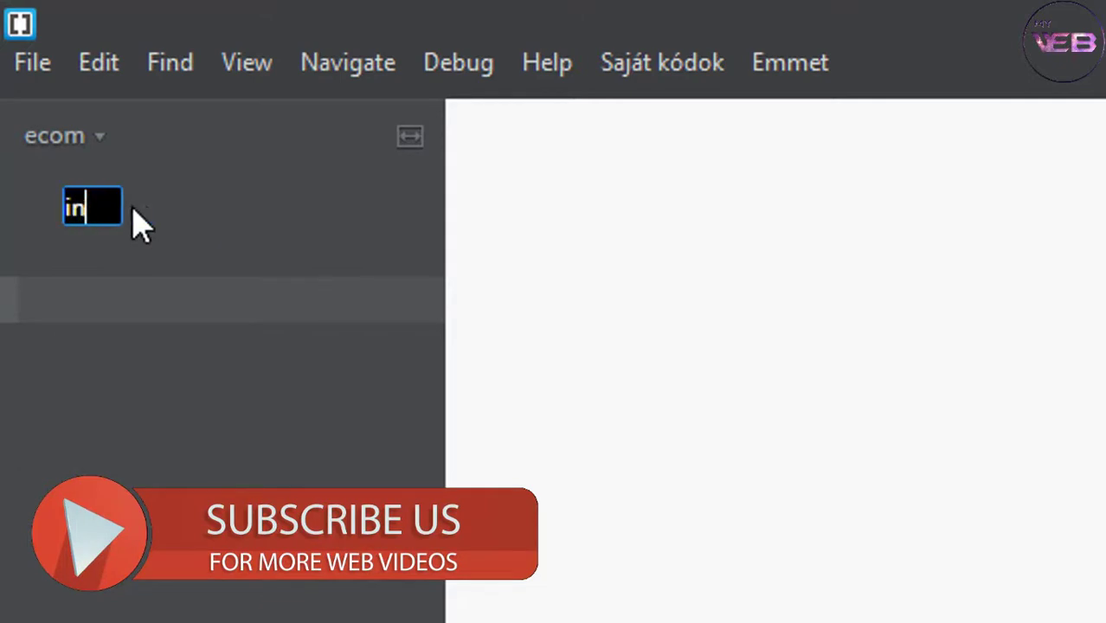